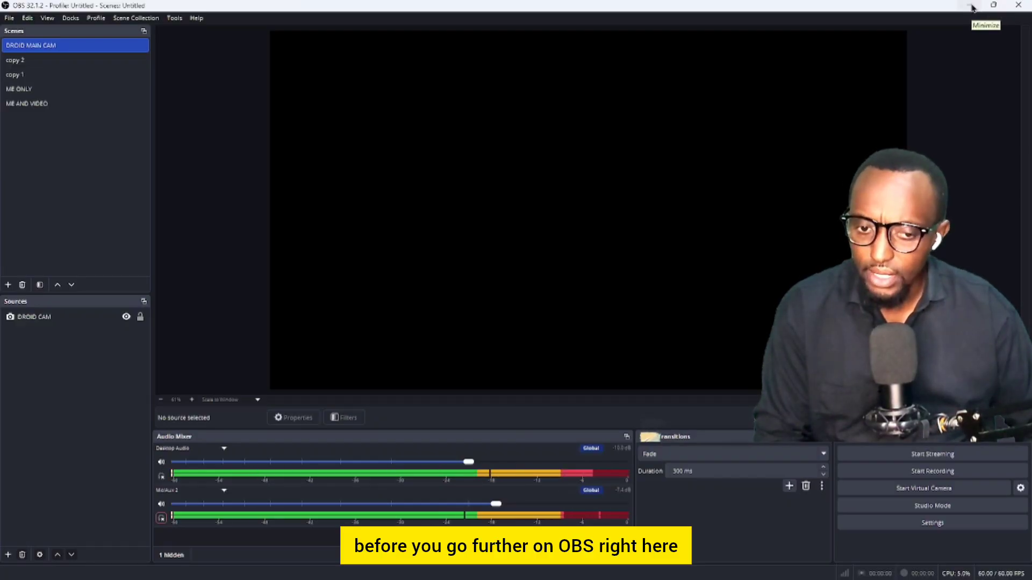
Minimize the OBS Studio window to reveal the Windows desktop
left_click(971, 5)
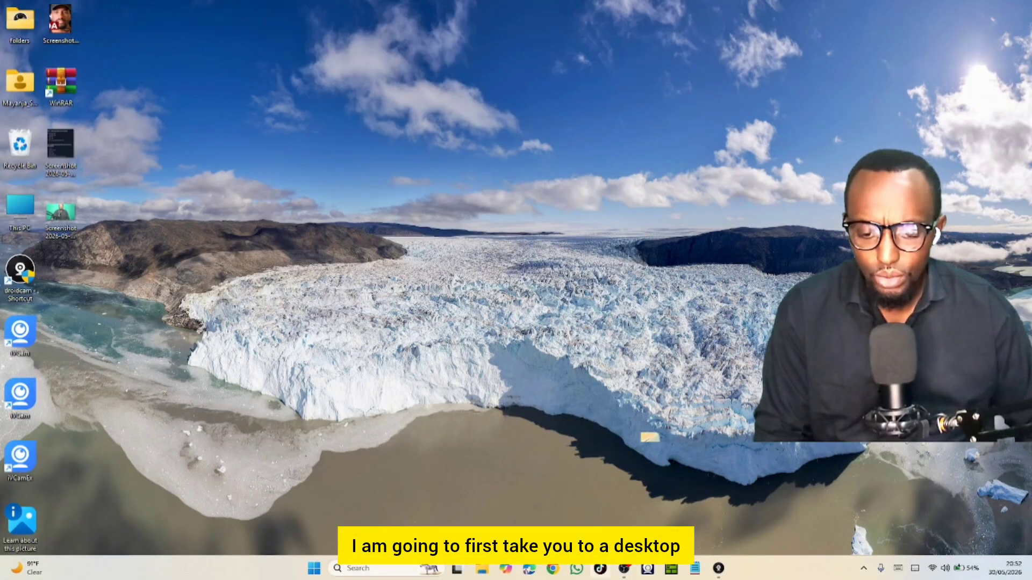
Open Edge maximized and search the web for 'composite blur in obs'
left_click(528, 568)
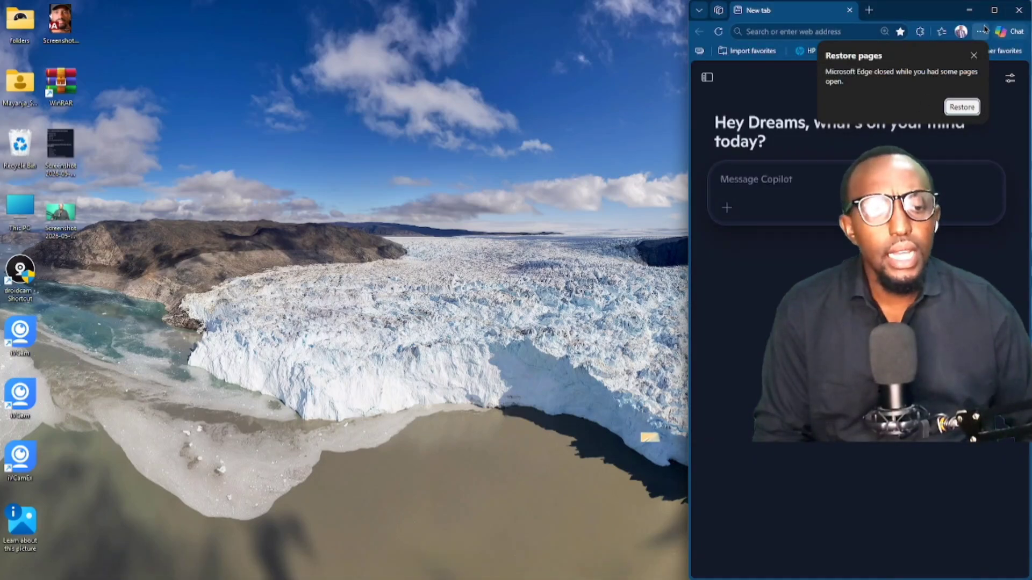
left_click(994, 9)
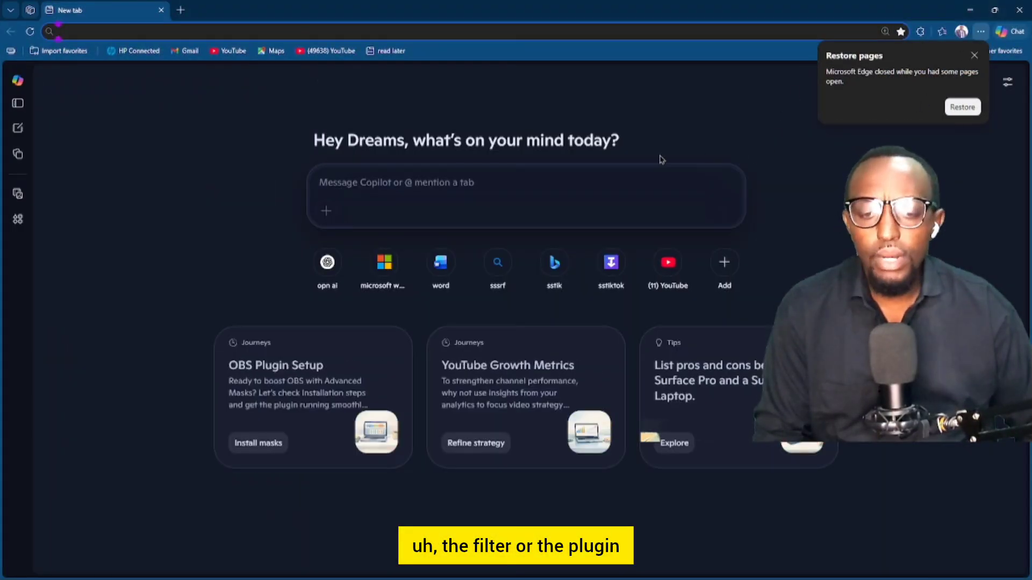
left_click(148, 30)
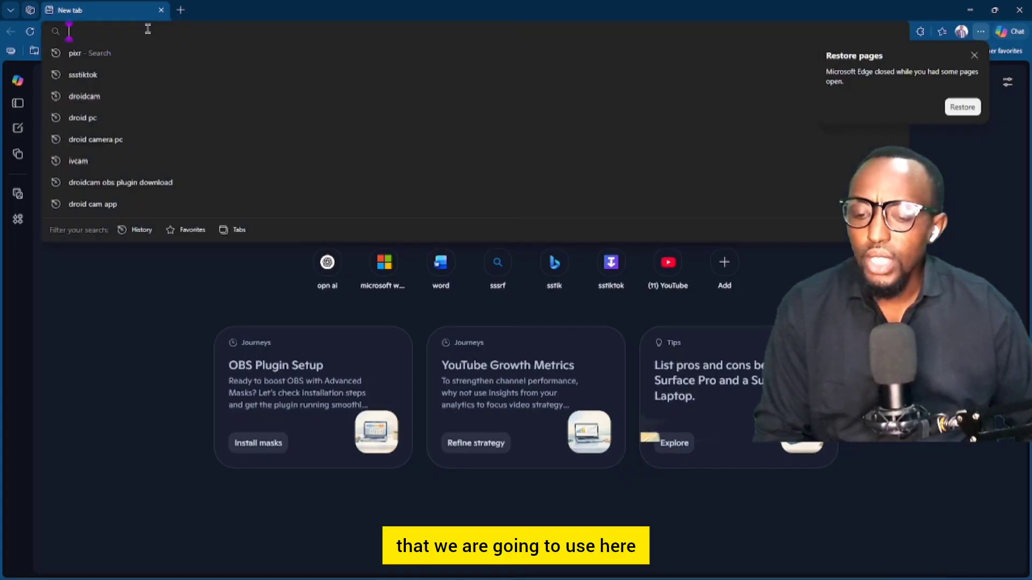
type("pixr")
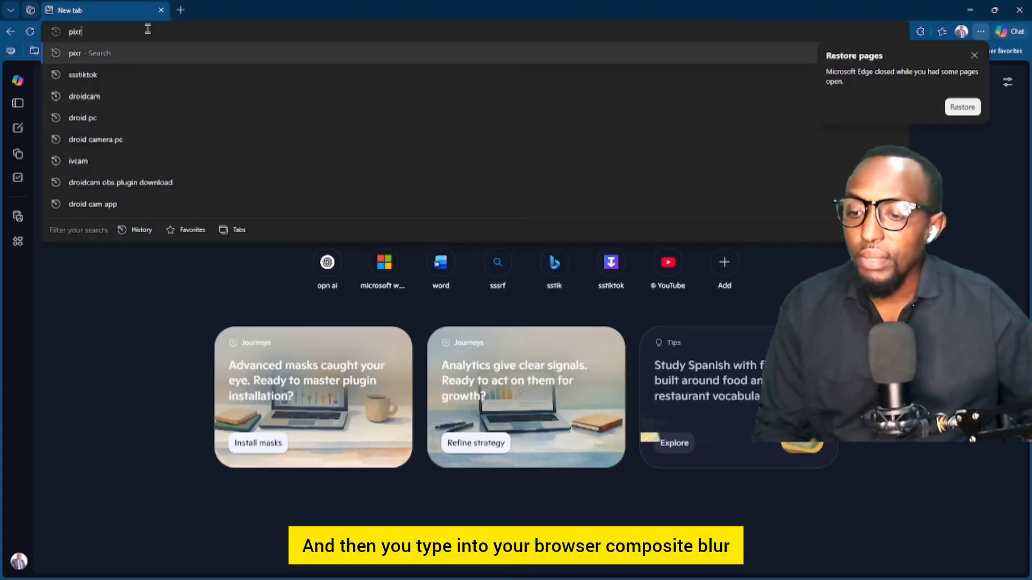
key("BackSpace")
key("BackSpace")
key("BackSpace")
key("BackSpace")
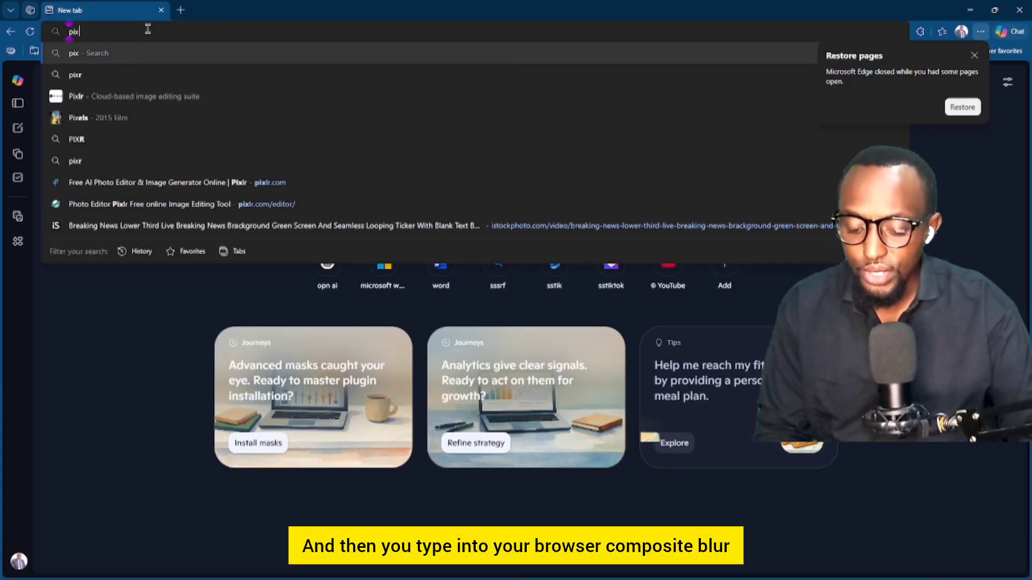
type("comp")
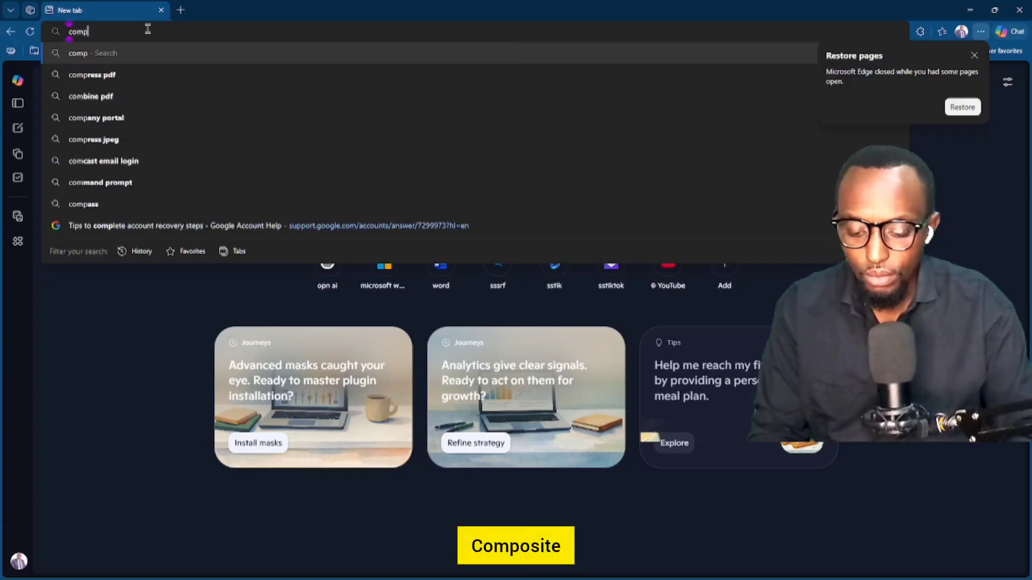
type("osite ")
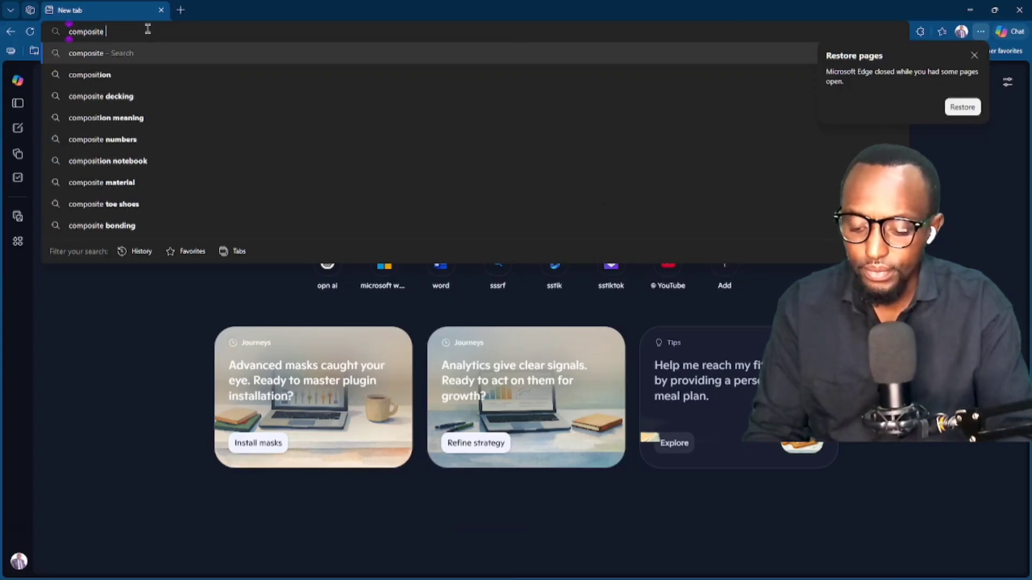
type("blur")
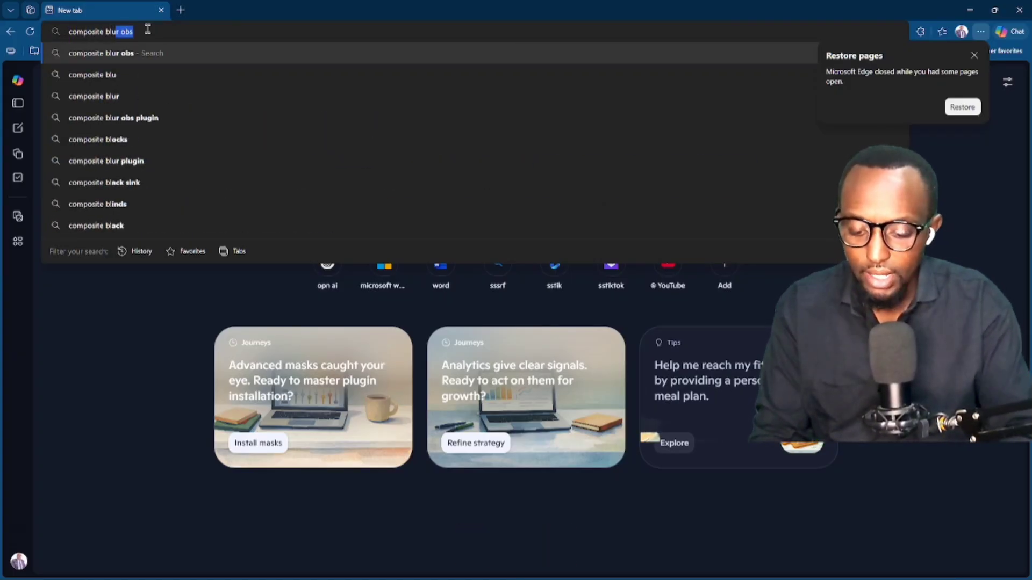
type(" in ")
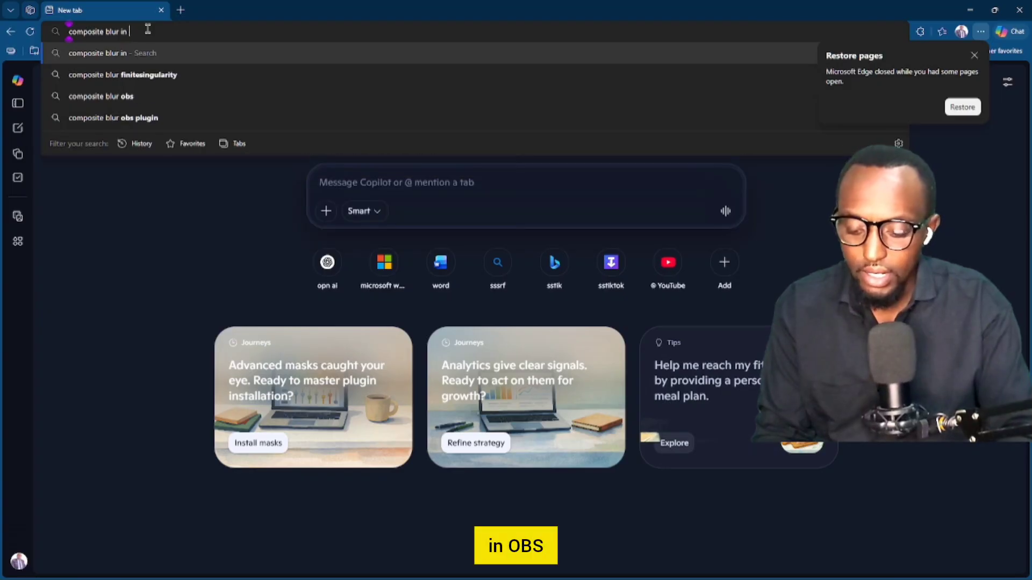
type("obs")
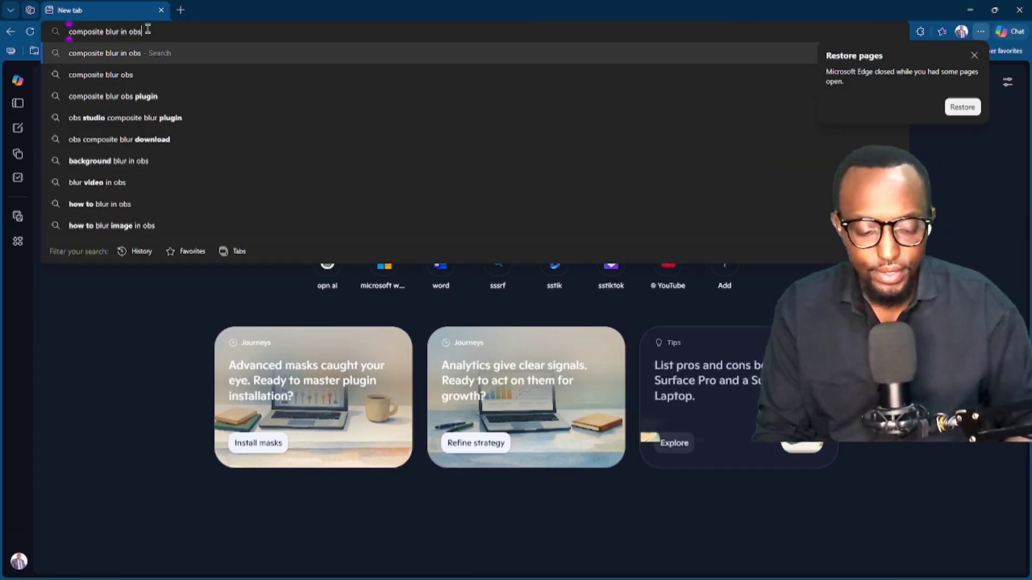
key("Return")
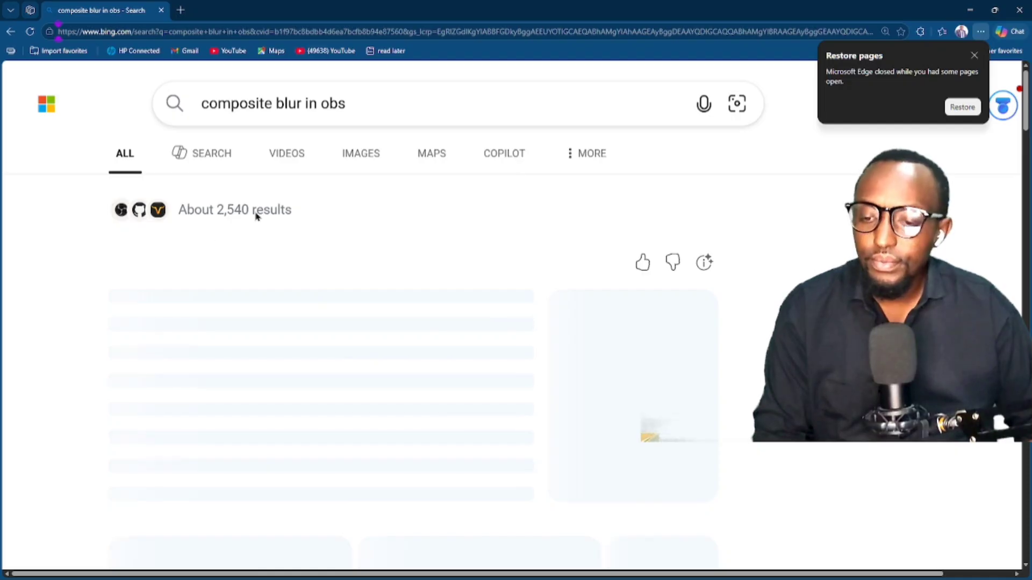
Scroll and zoom the Bing results until 'Composite Blur | OBS Forums' is readable
scroll(366, 224, "down", 4)
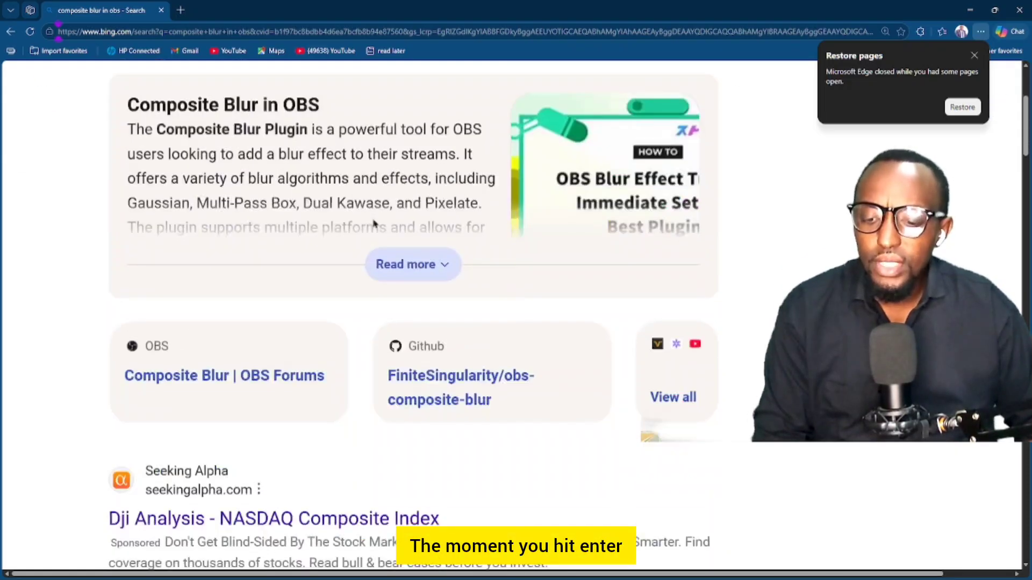
scroll(373, 224, "down", 5)
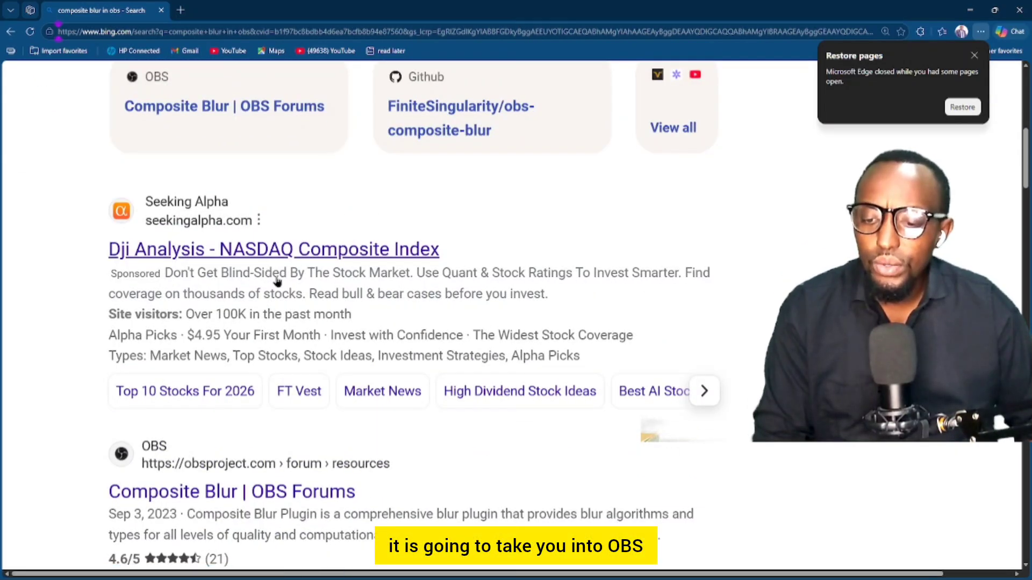
scroll(280, 281, "down", 4)
scroll(417, 254, "down", 4)
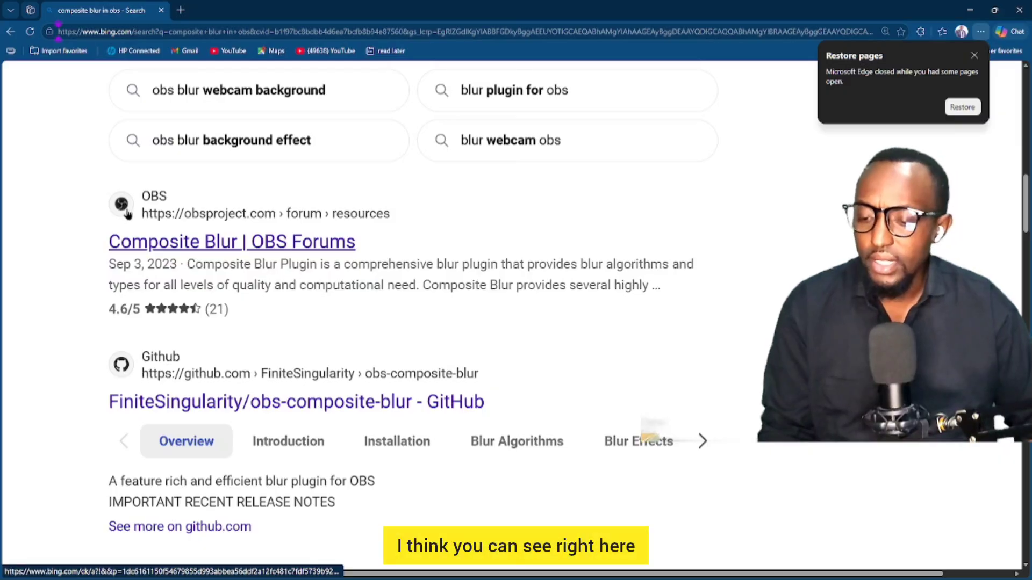
key("ctrl+plus")
scroll(129, 215, "down", 3)
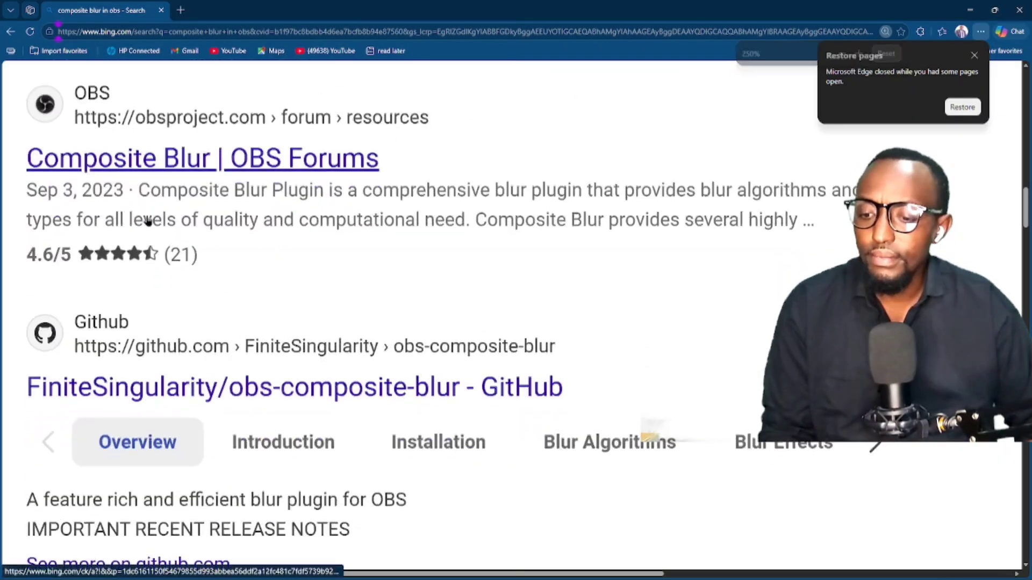
scroll(137, 220, "up", 1)
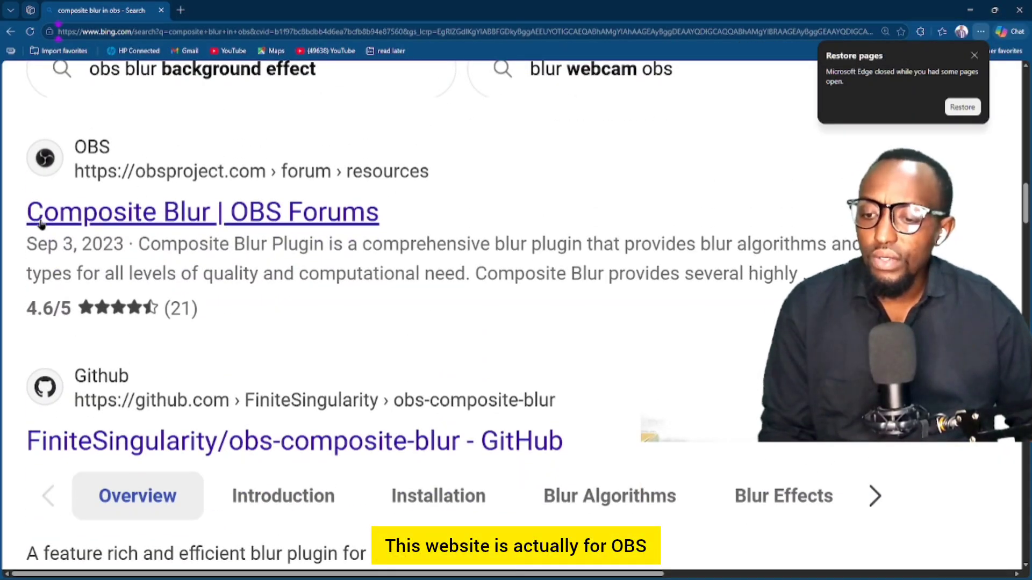
Open the Composite Blur 1.5.2 forum page, zoom in, and show its download file list
left_click(137, 219)
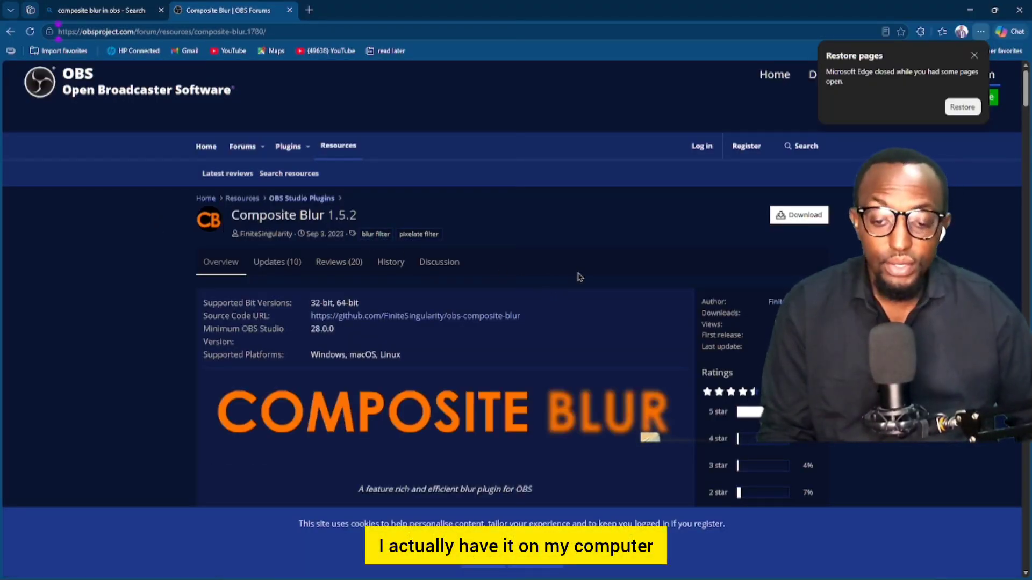
scroll(580, 277, "down", 1)
scroll(580, 277, "down", 2)
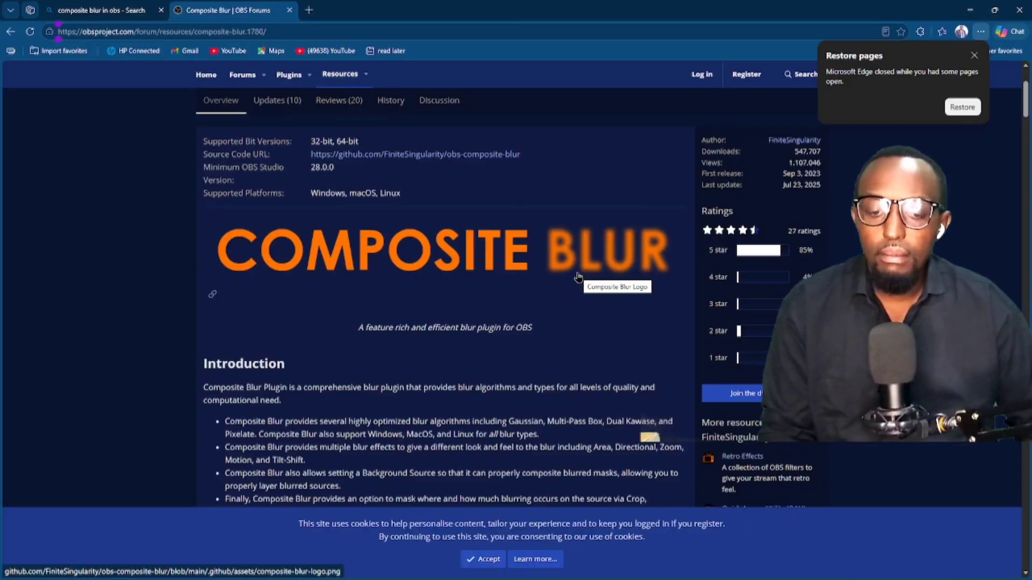
scroll(580, 276, "up", 3)
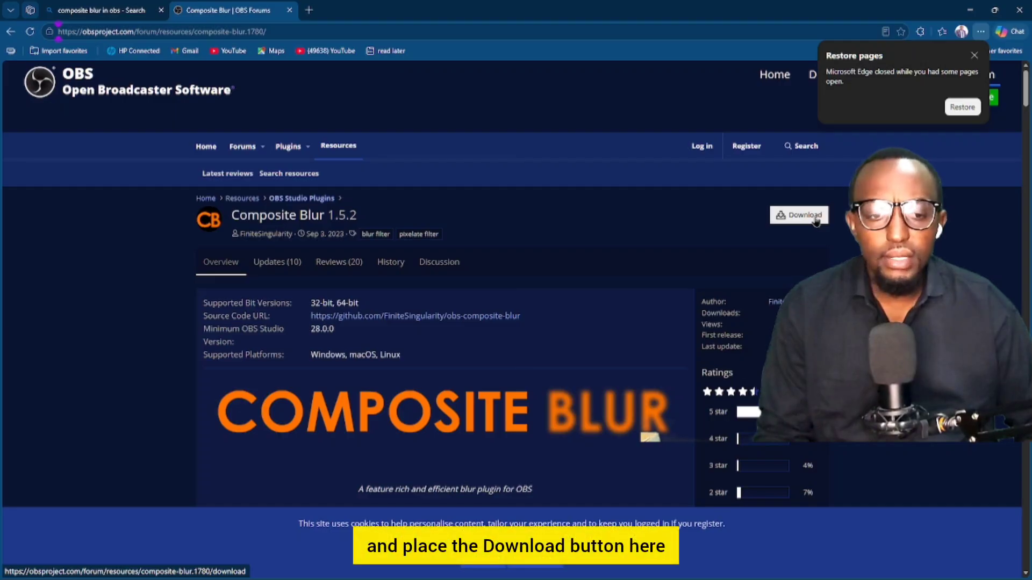
key("ctrl+plus")
key("ctrl+plus")
key("ctrl+plus")
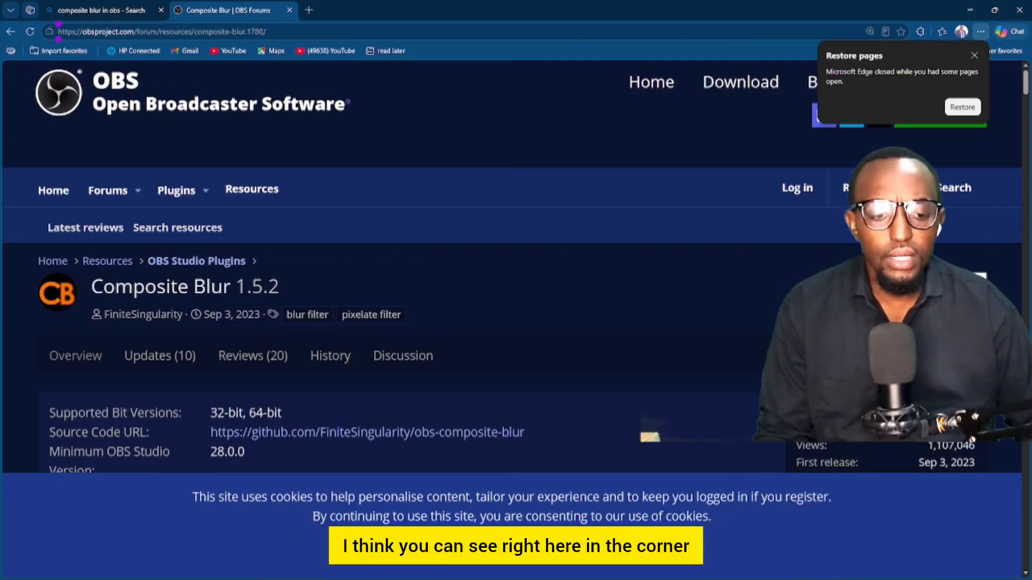
key("ctrl+plus")
key("ctrl+plus")
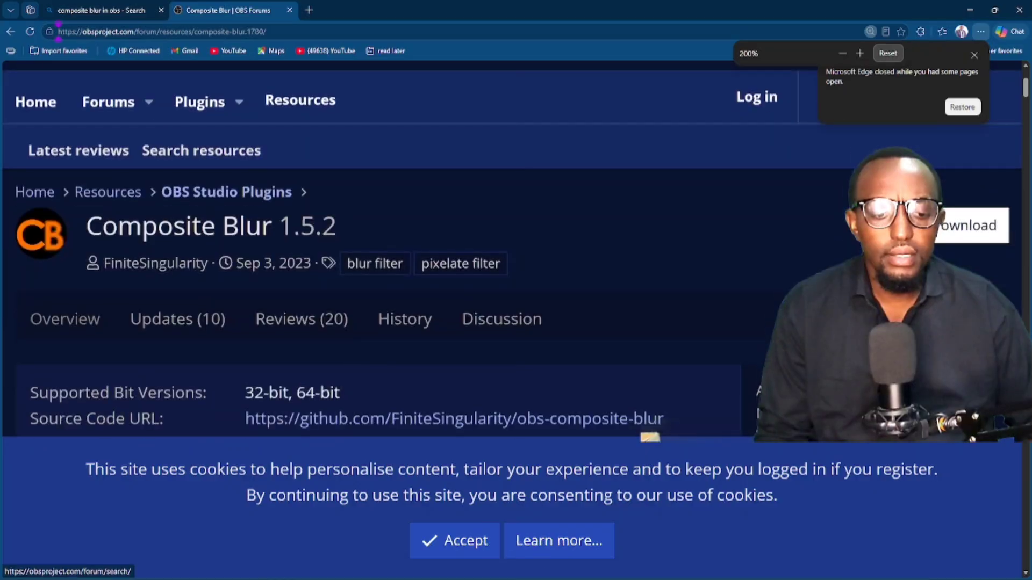
left_click(954, 235)
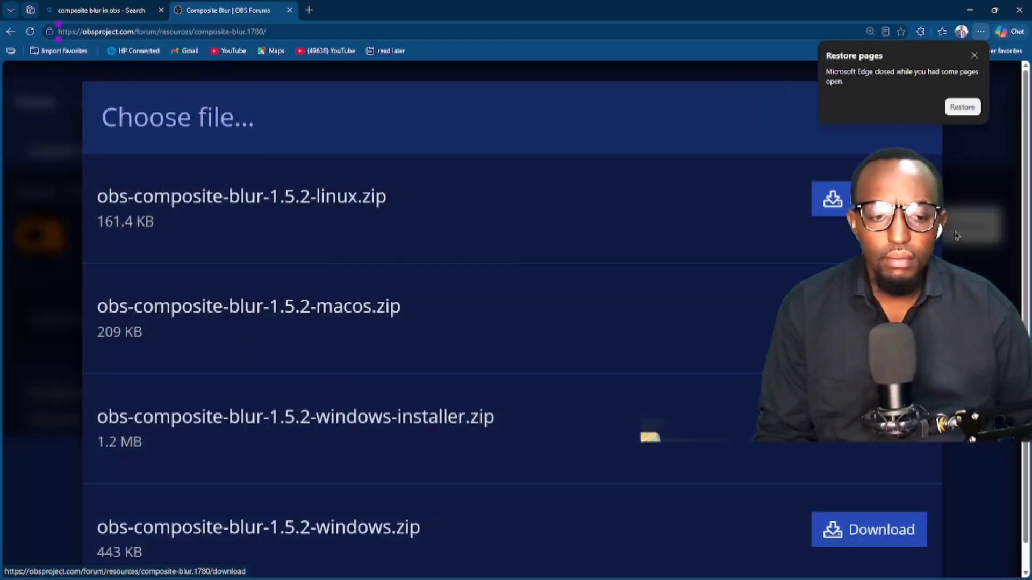
Download obs-composite-blur-1.5.2-windows-installer.zip, then minimise Edge to the desktop
left_click(975, 55)
scroll(553, 247, "down", 1)
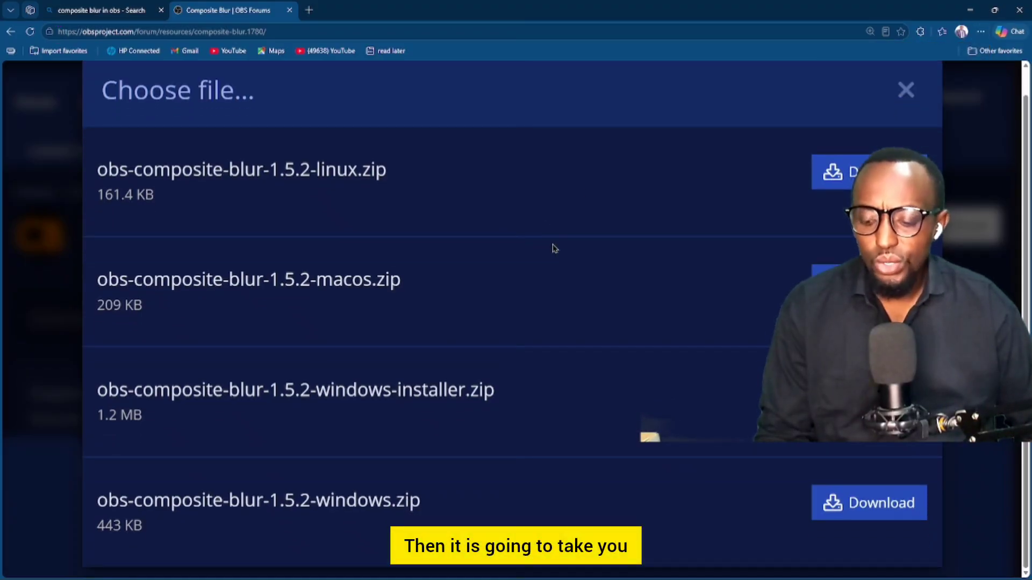
key("ctrl+minus")
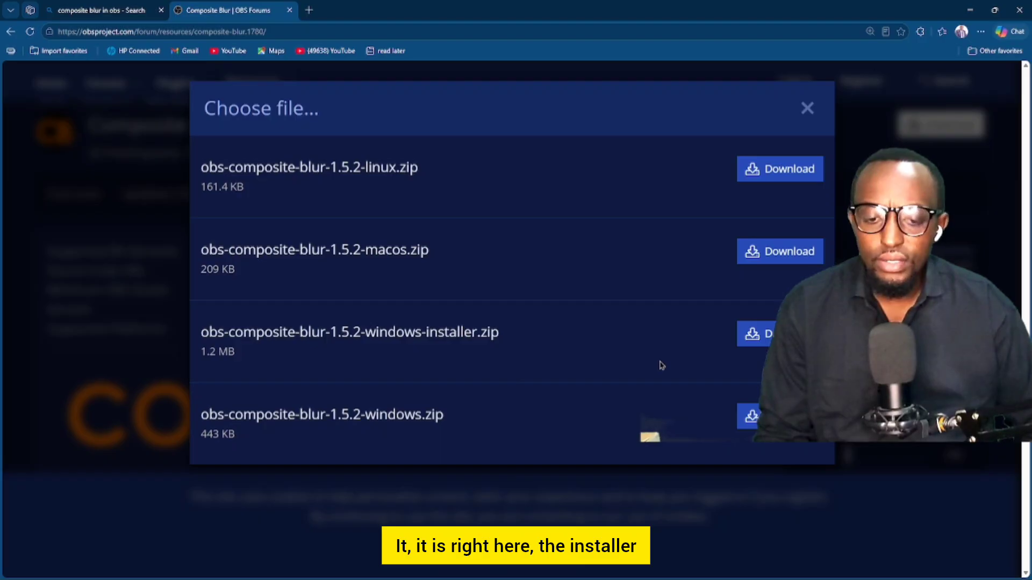
key("ctrl+minus")
key("ctrl+minus")
key("ctrl+plus")
key("ctrl+plus")
key("ctrl+plus")
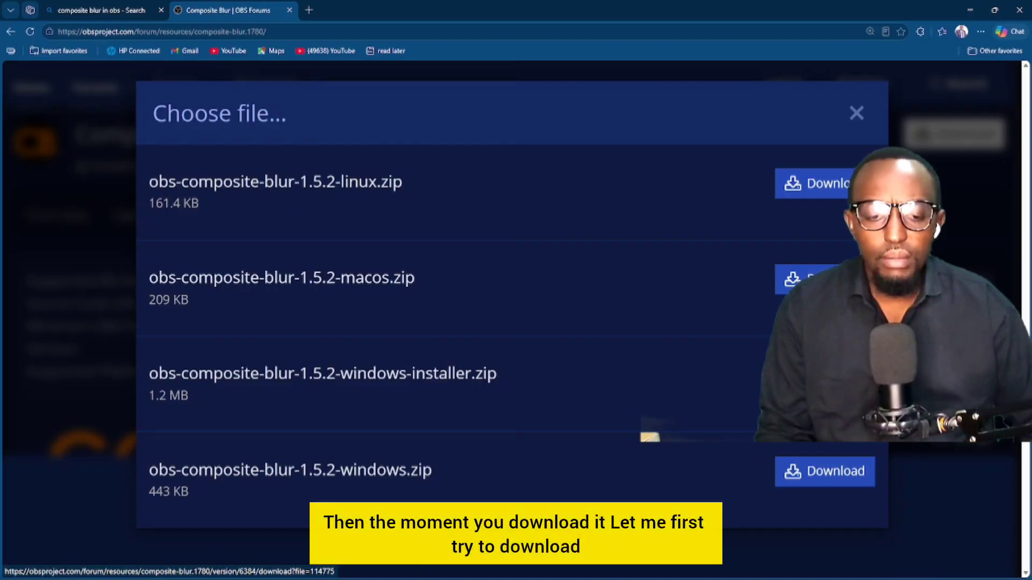
left_click(825, 375)
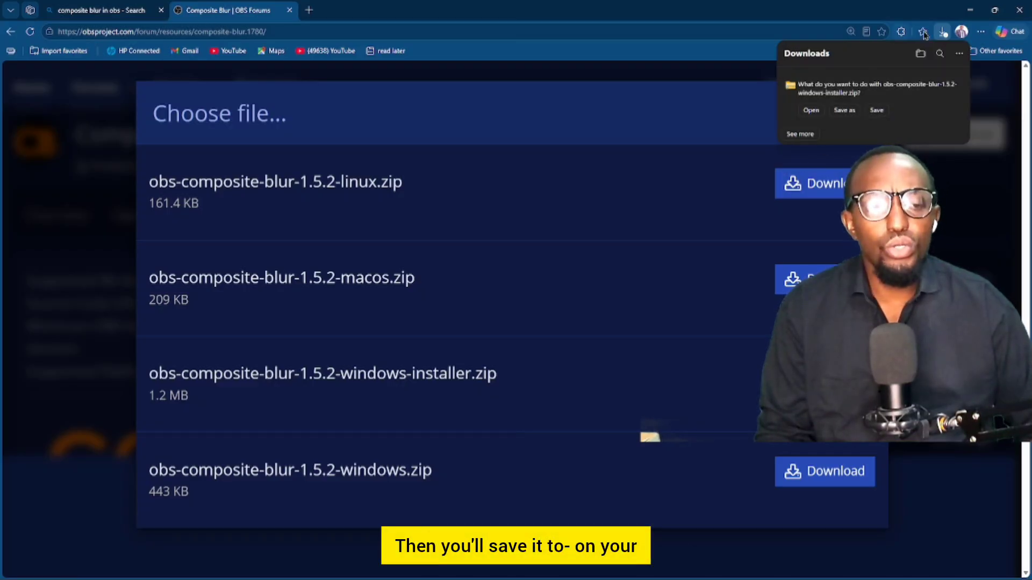
left_click(970, 11)
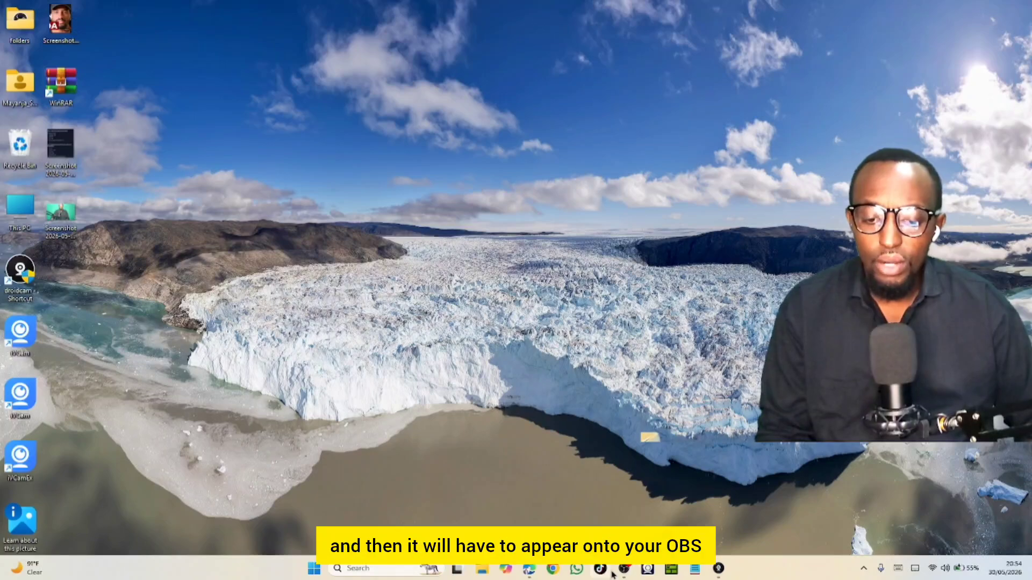
Restore the OBS Studio window showing the ME AND VIDEO scene from the taskbar
mouse_move(624, 569)
mouse_move(654, 513)
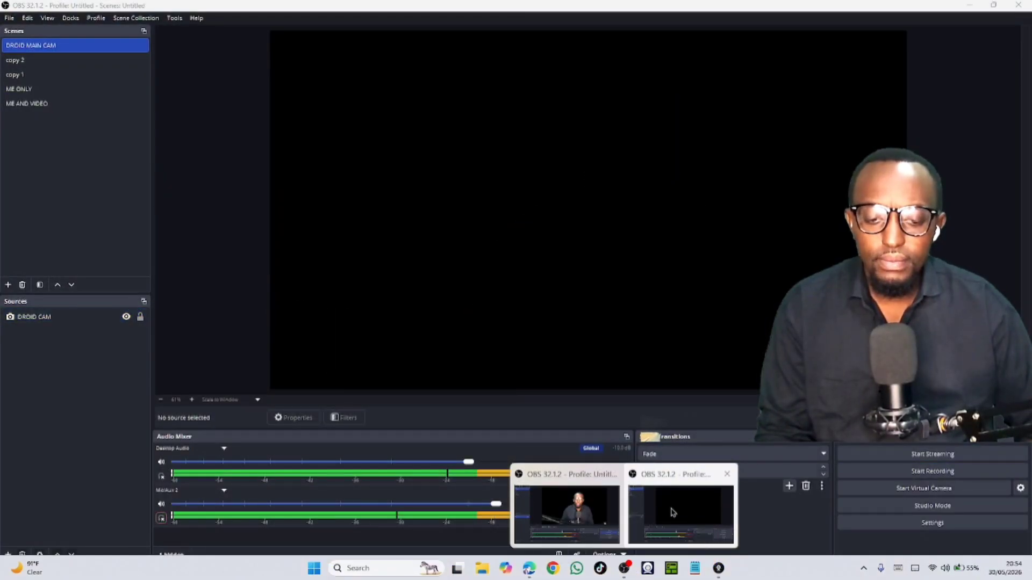
mouse_move(577, 519)
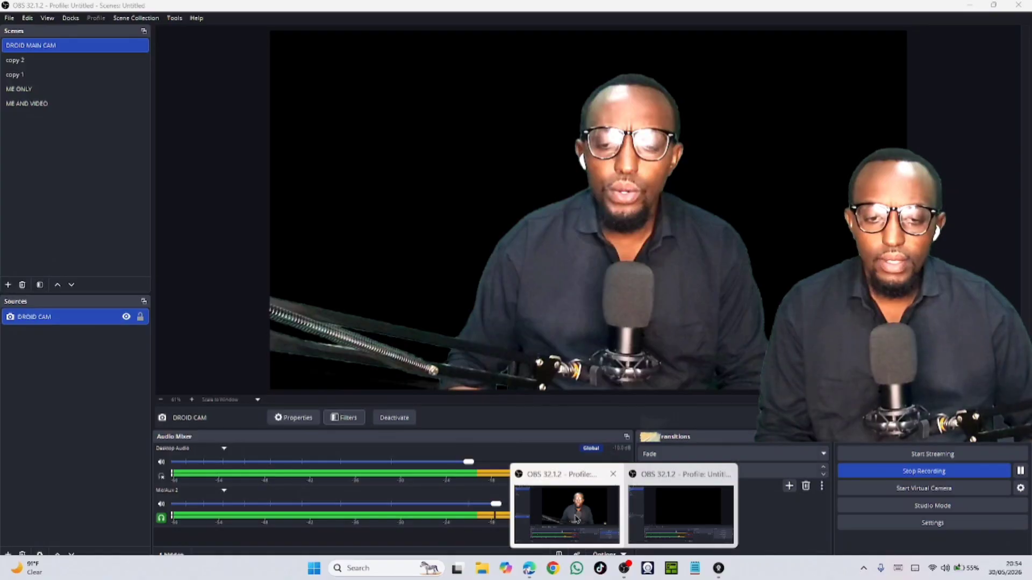
left_click(577, 518)
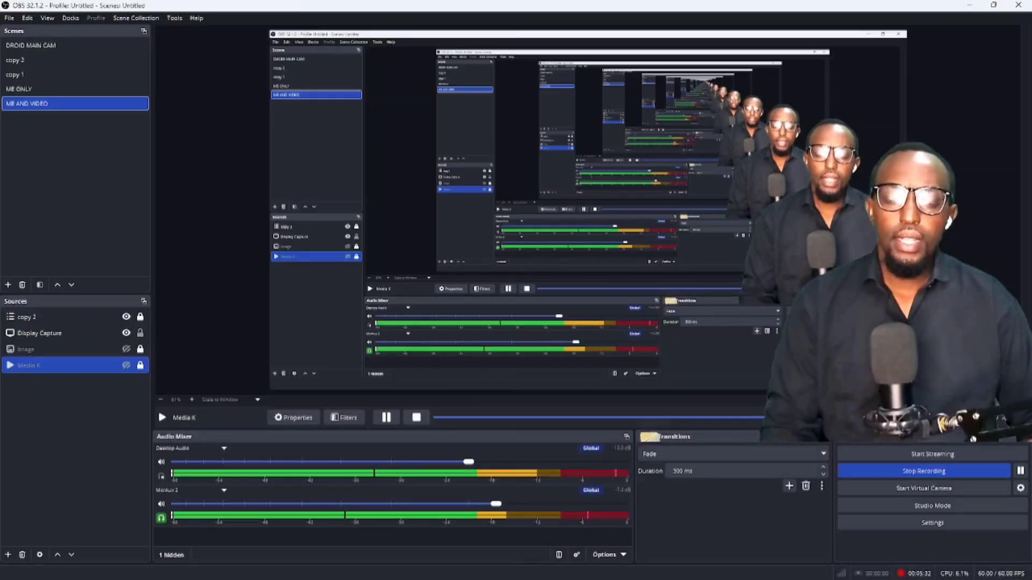
left_click(969, 6)
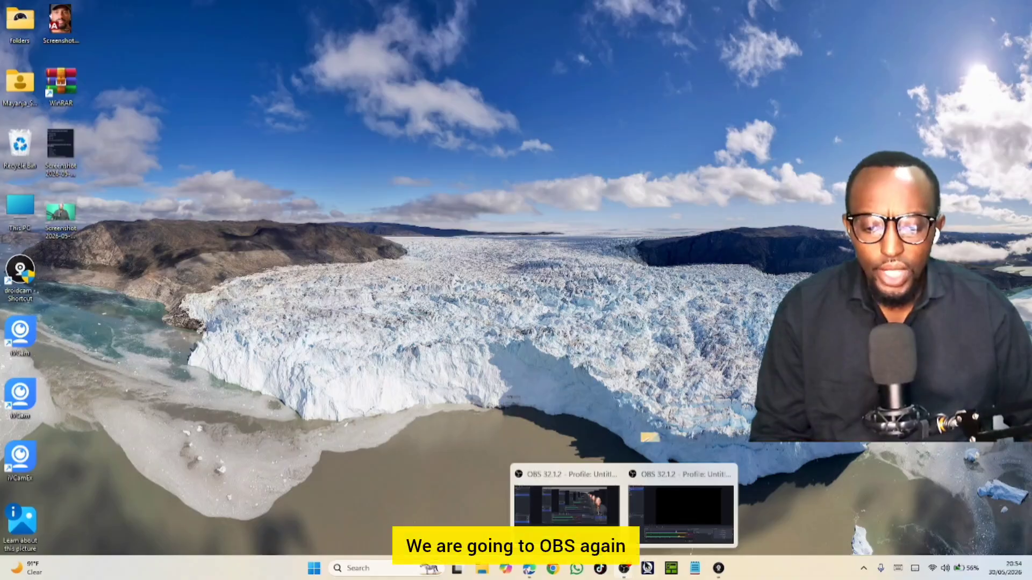
left_click(680, 517)
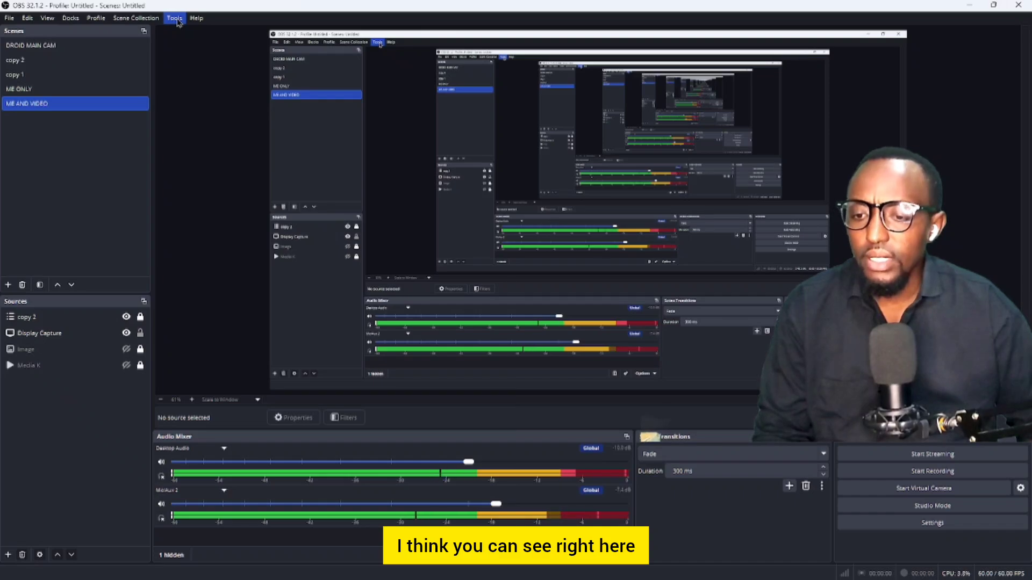
left_click(176, 19)
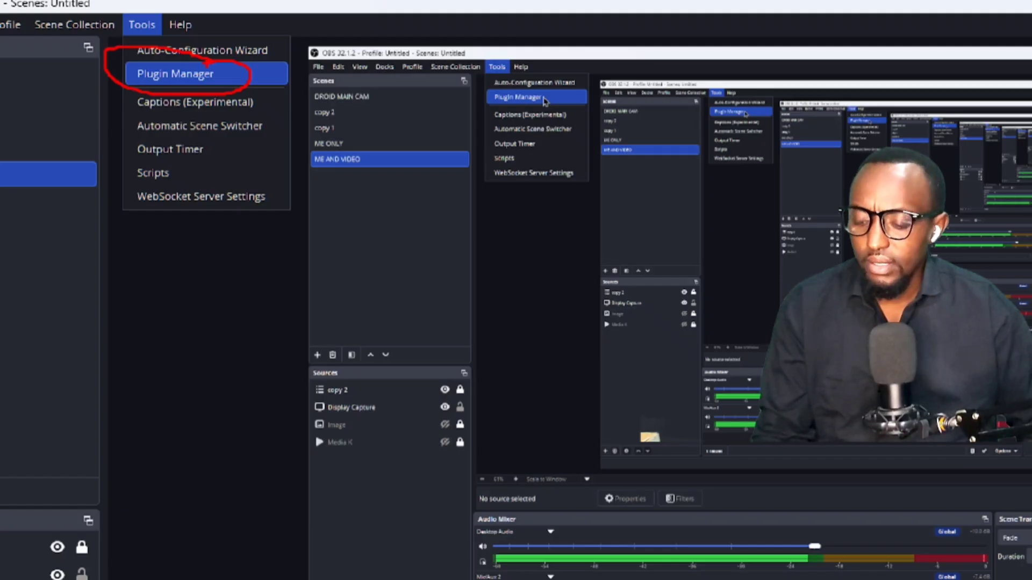
key("Escape")
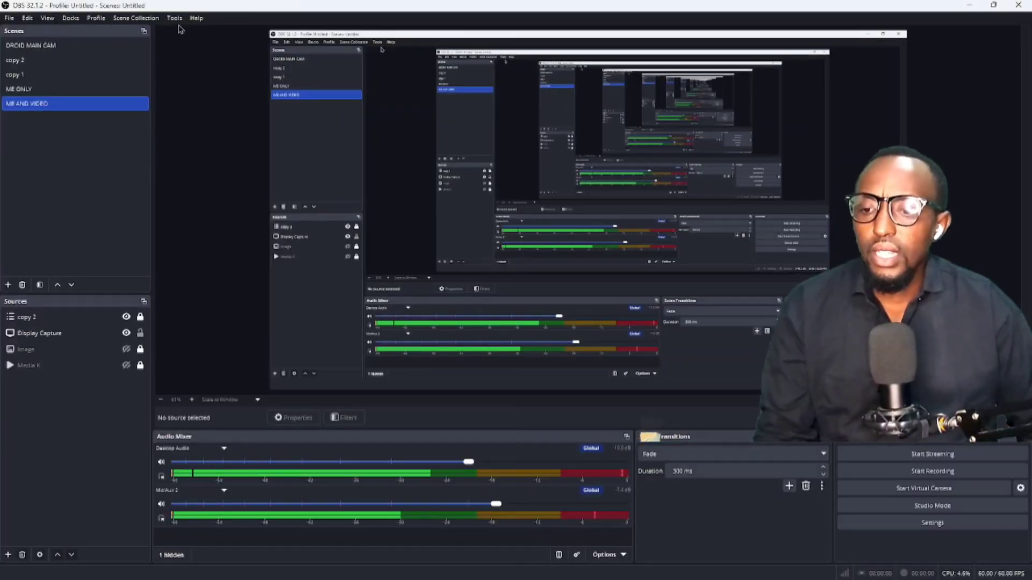
left_click(175, 19)
left_click(205, 47)
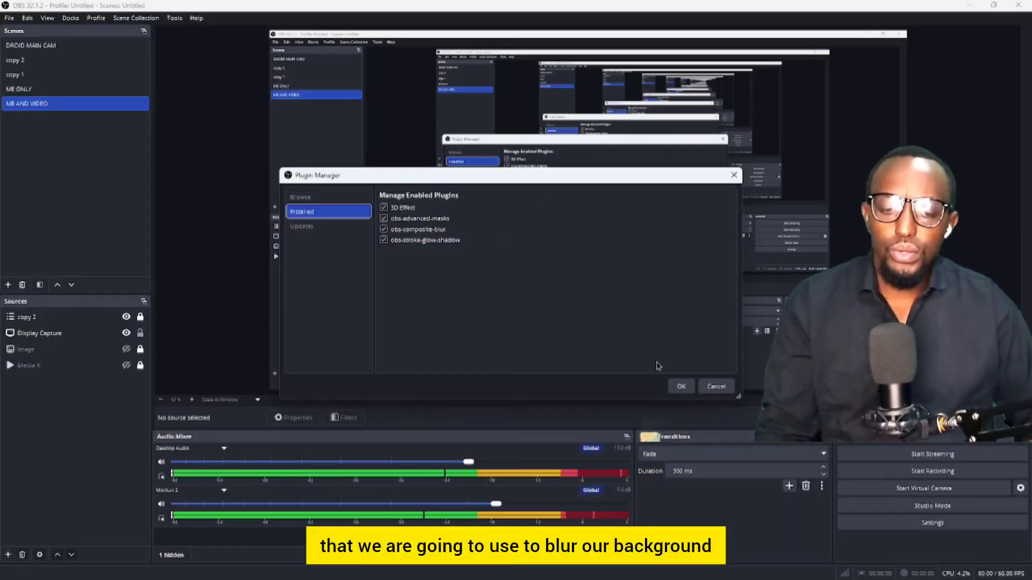
left_click(681, 388)
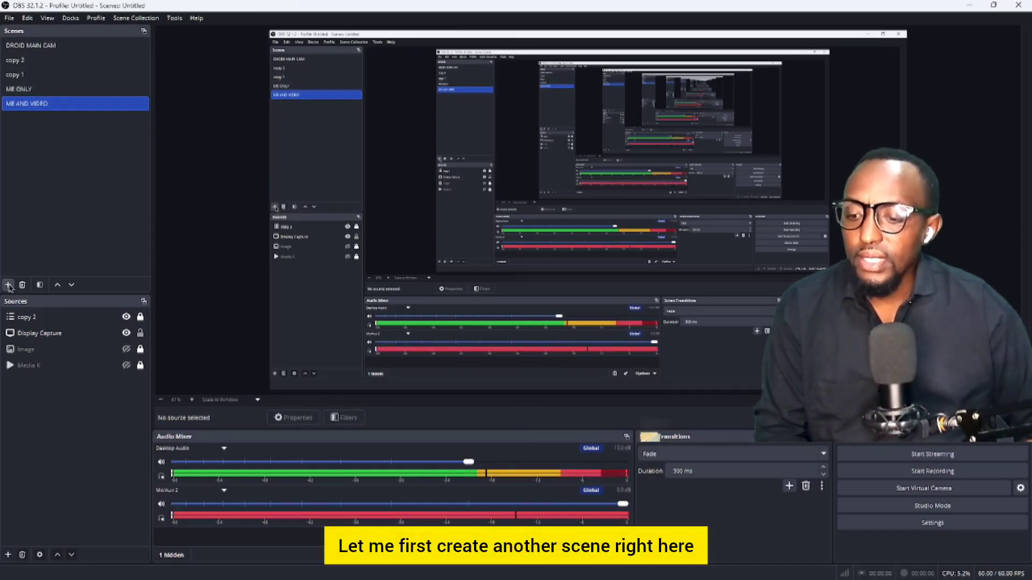
Create Scene 2 and add a new image source named Image 3
left_click(8, 285)
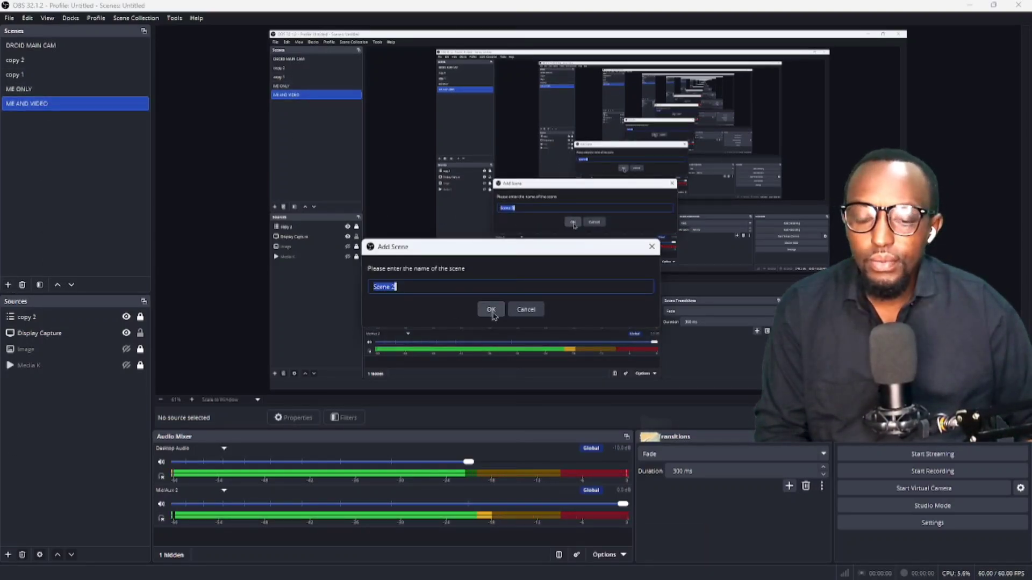
left_click(492, 311)
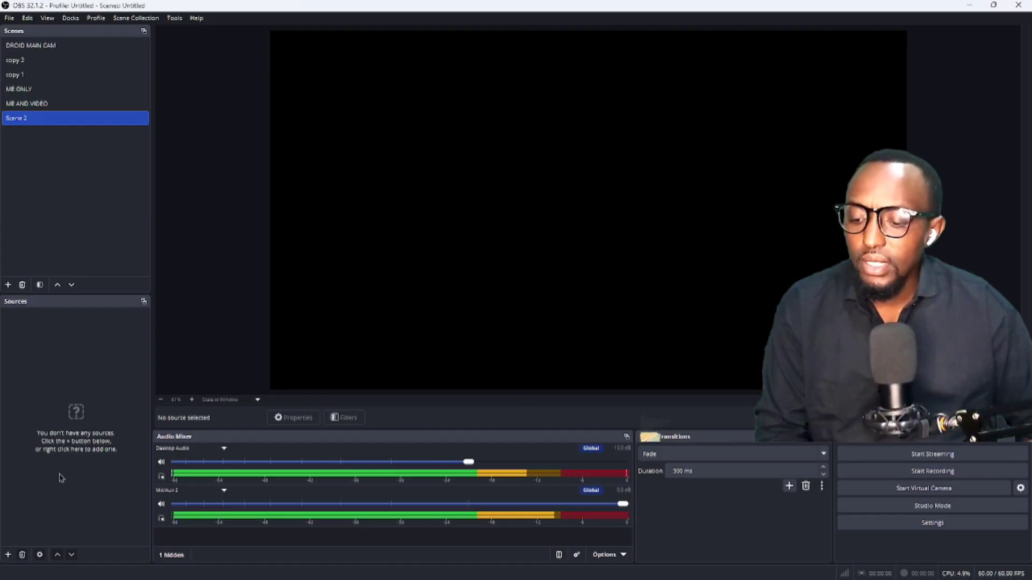
left_click(8, 555)
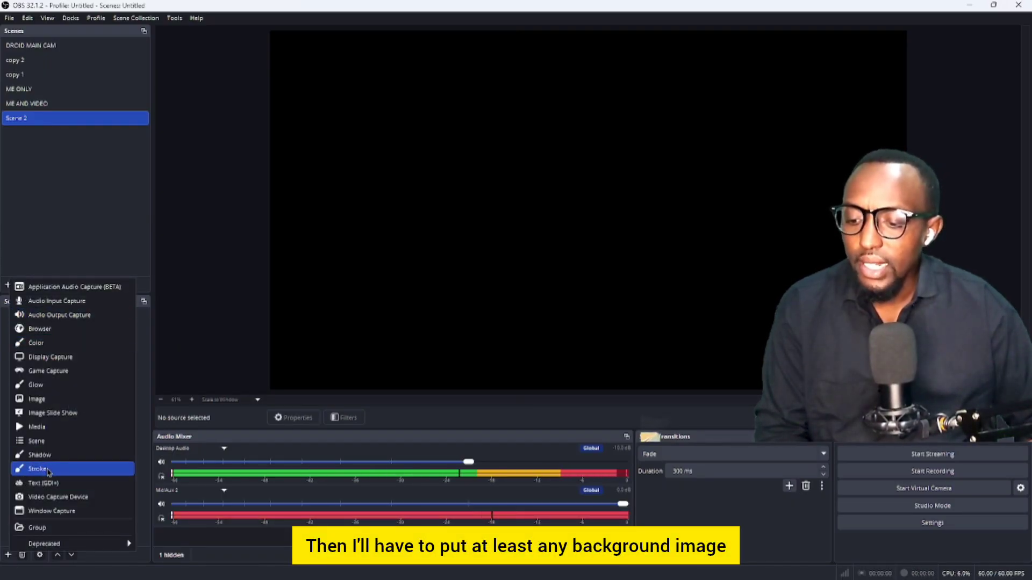
left_click(37, 399)
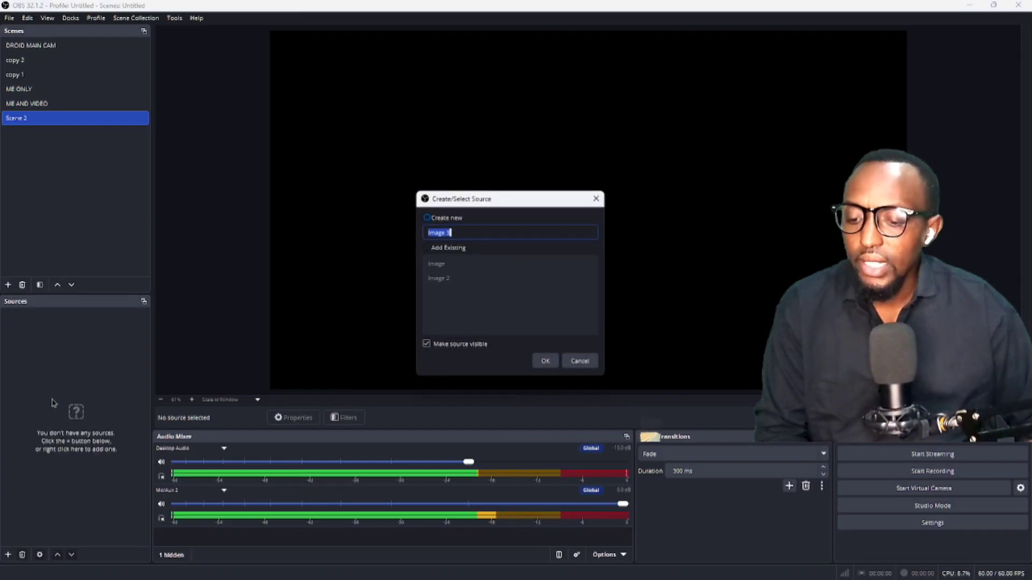
left_click(545, 363)
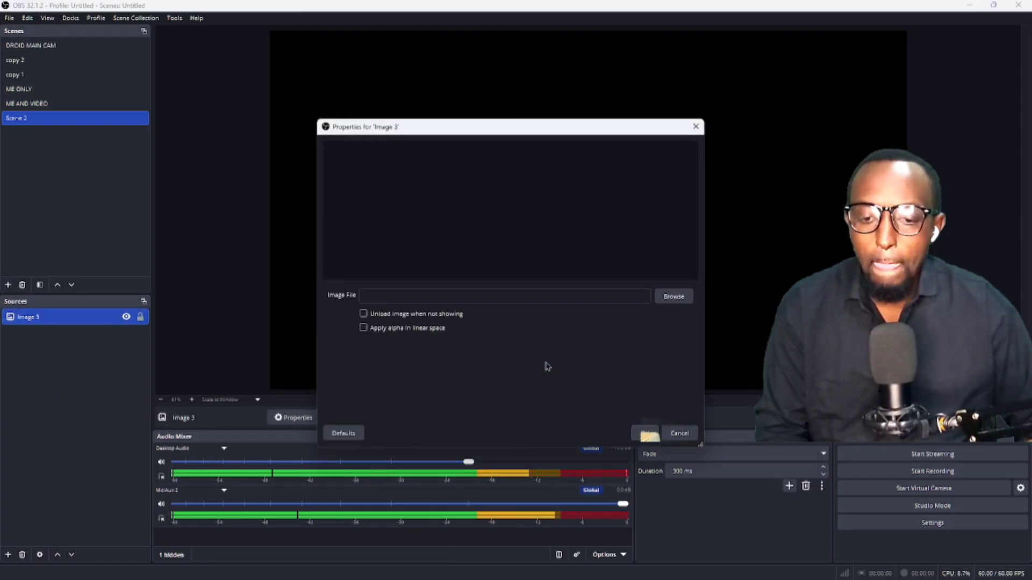
Set Image 3 to the blue-shirt portrait from Pictures > back ground covers and logos
left_click(674, 297)
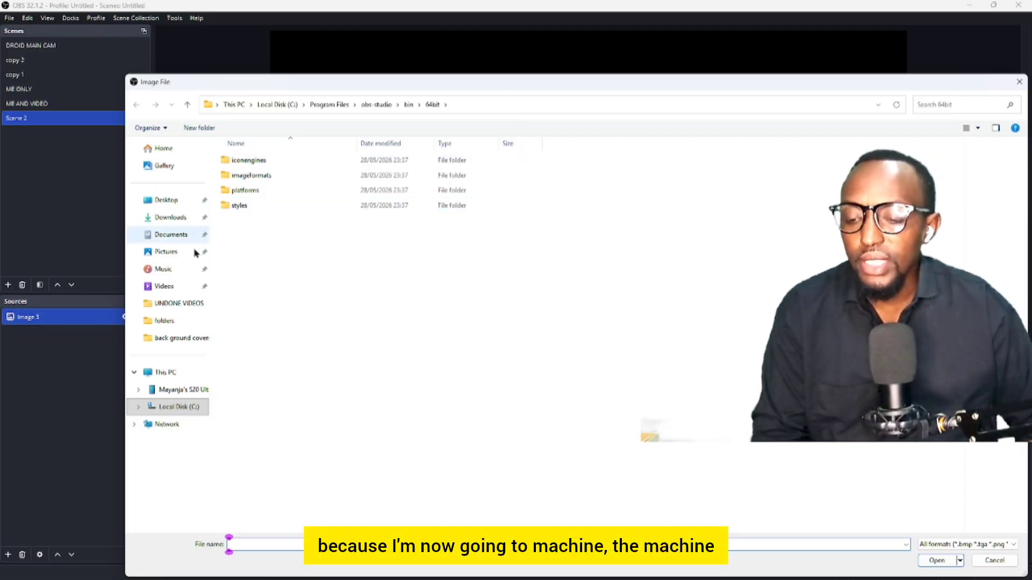
left_click(166, 252)
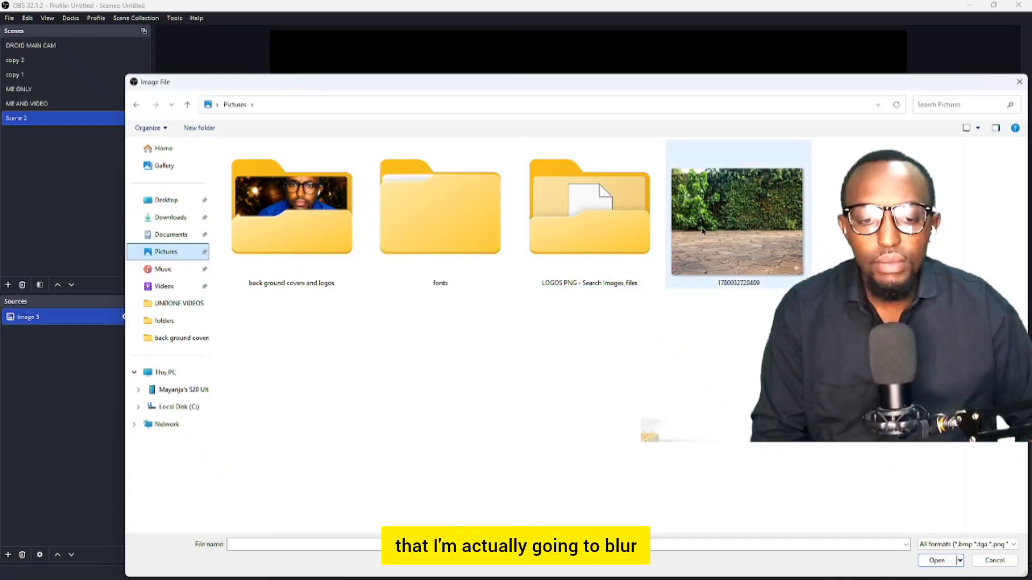
double_click(322, 211)
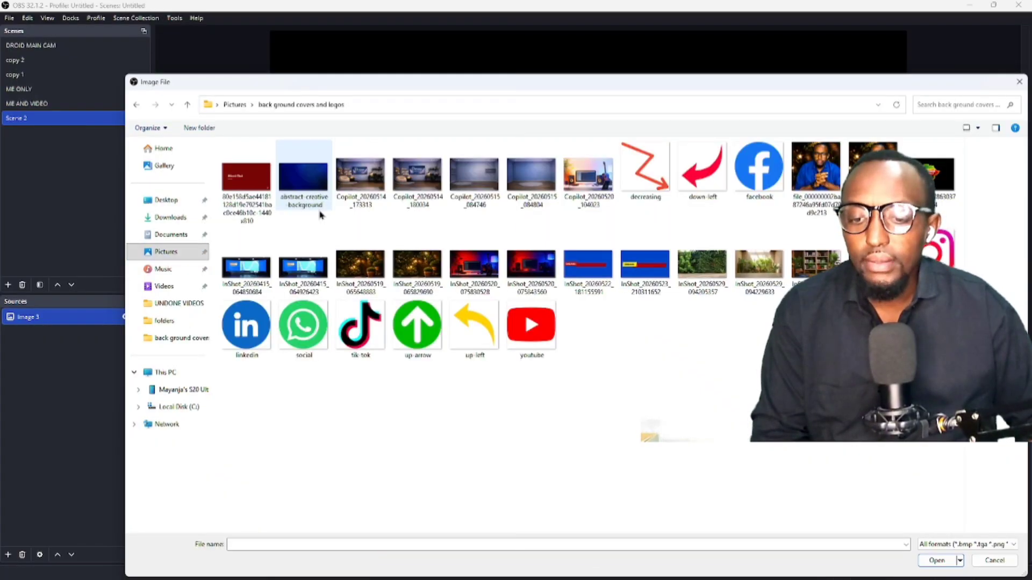
double_click(815, 180)
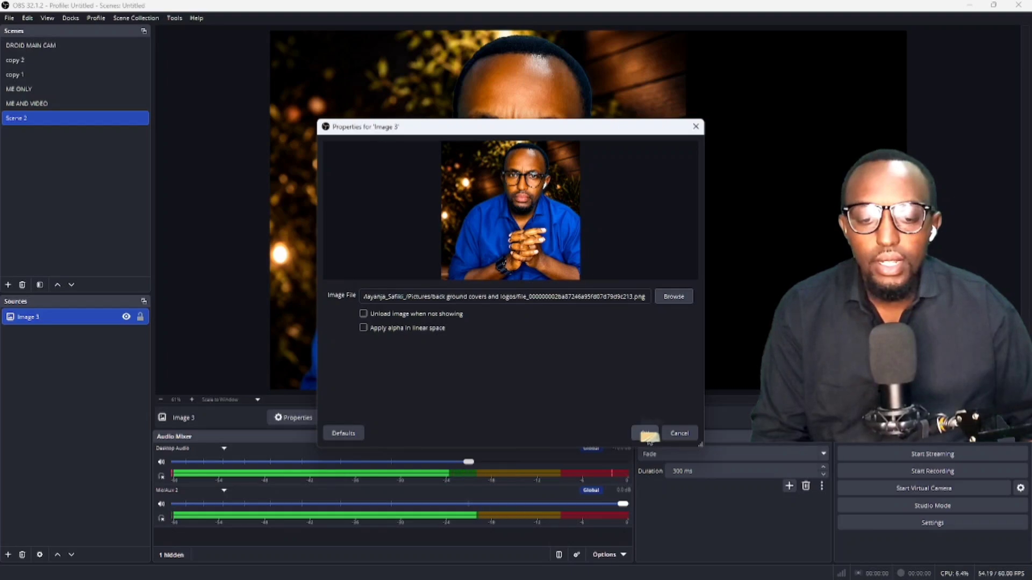
left_click(647, 434)
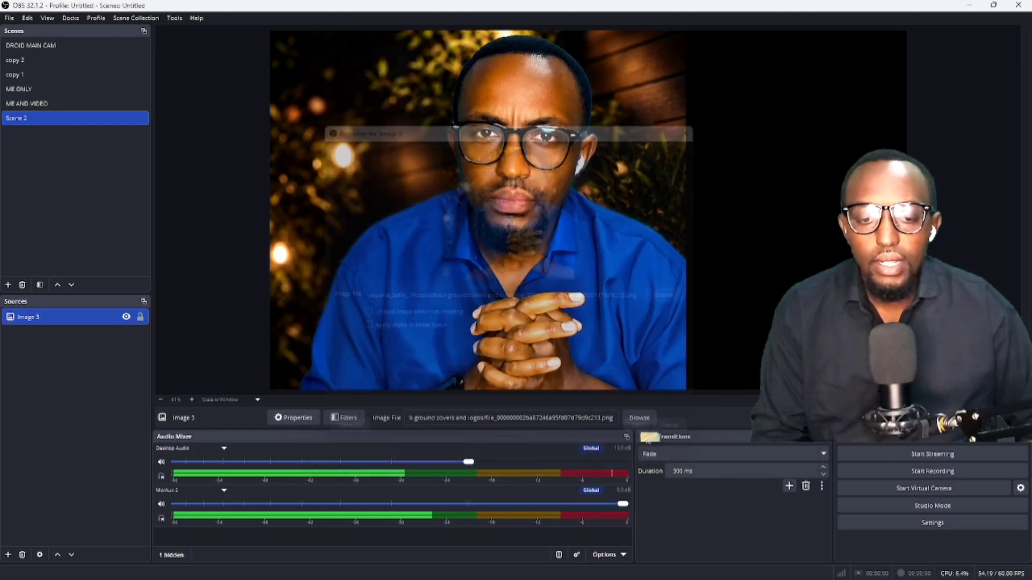
Unlock the preview and drag Image 3 rightward toward the canvas centre in Scene 2
right_click(412, 181)
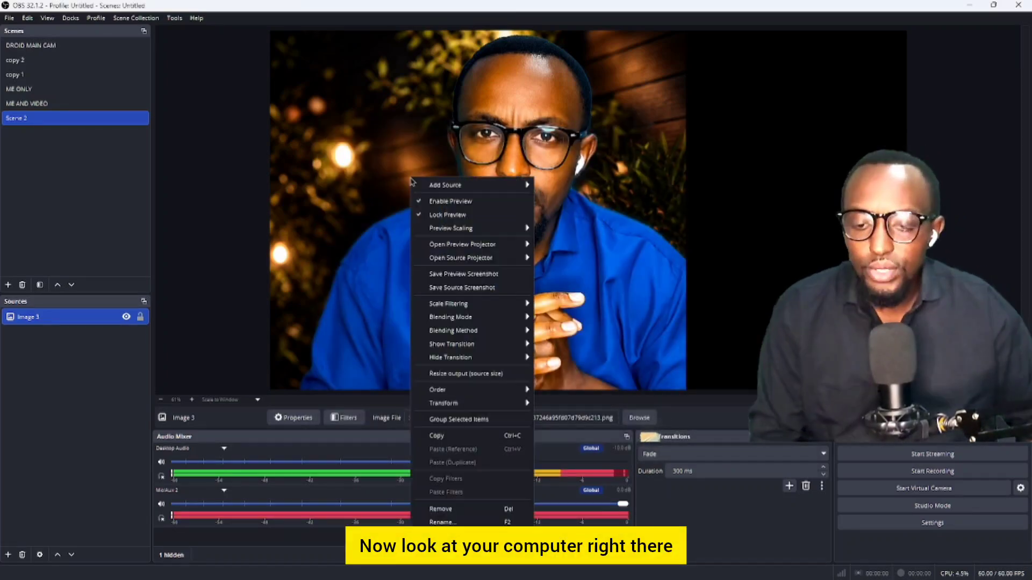
left_click(444, 216)
left_click_drag(513, 228, 601, 224)
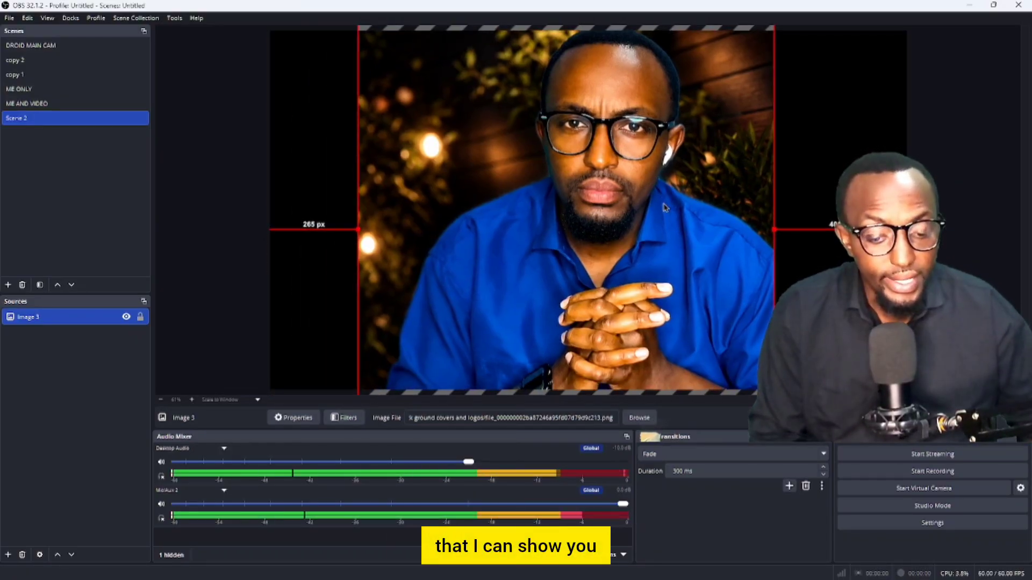
key("Up")
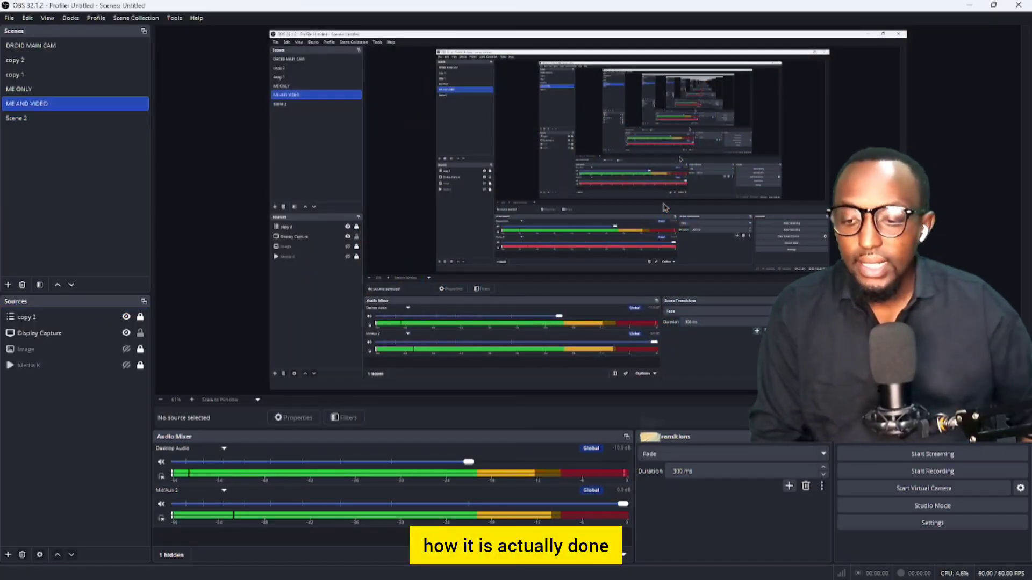
left_click(61, 123)
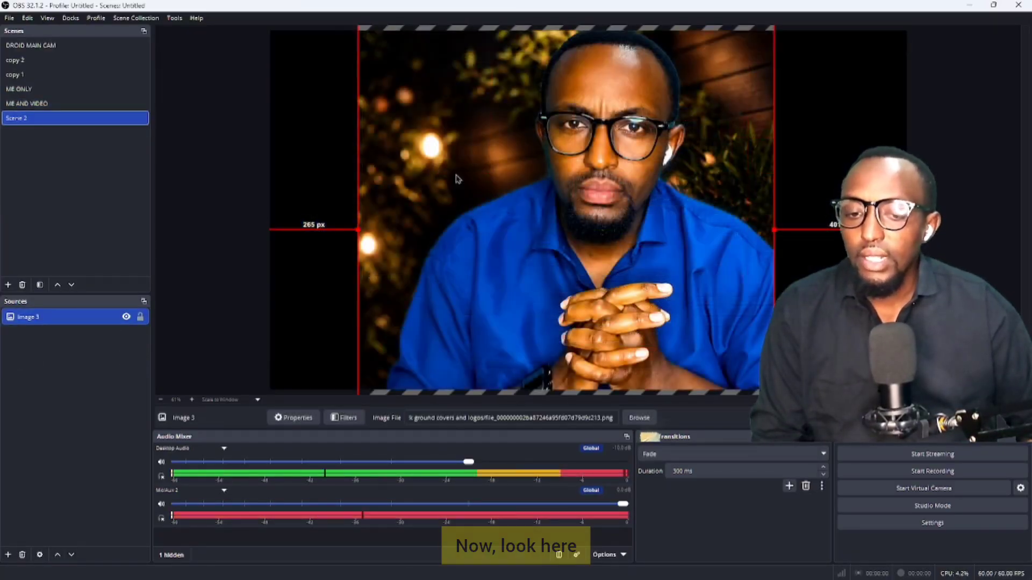
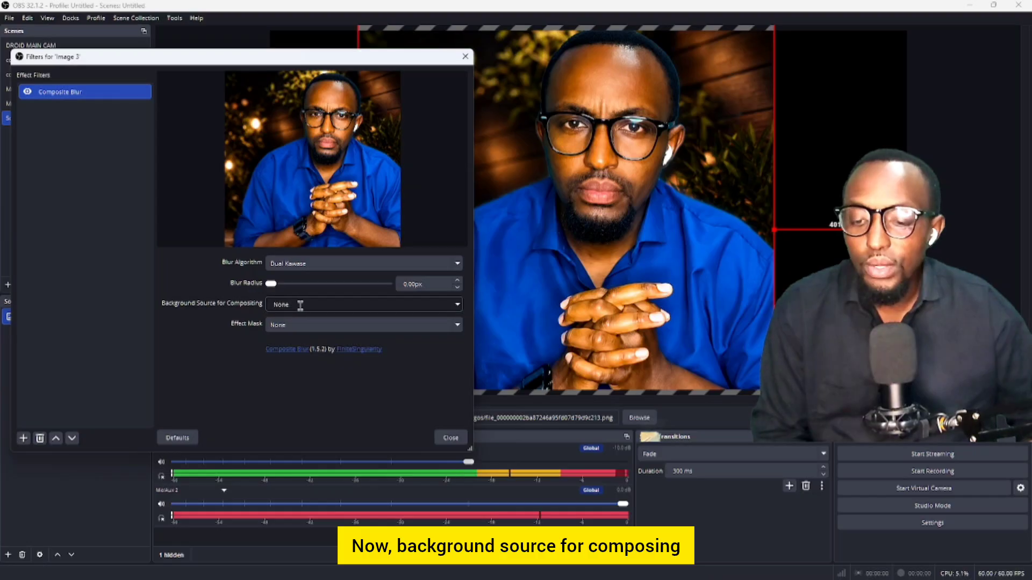
Leave the Composite Blur Background Source at None and list the Effect Mask types
left_click(454, 306)
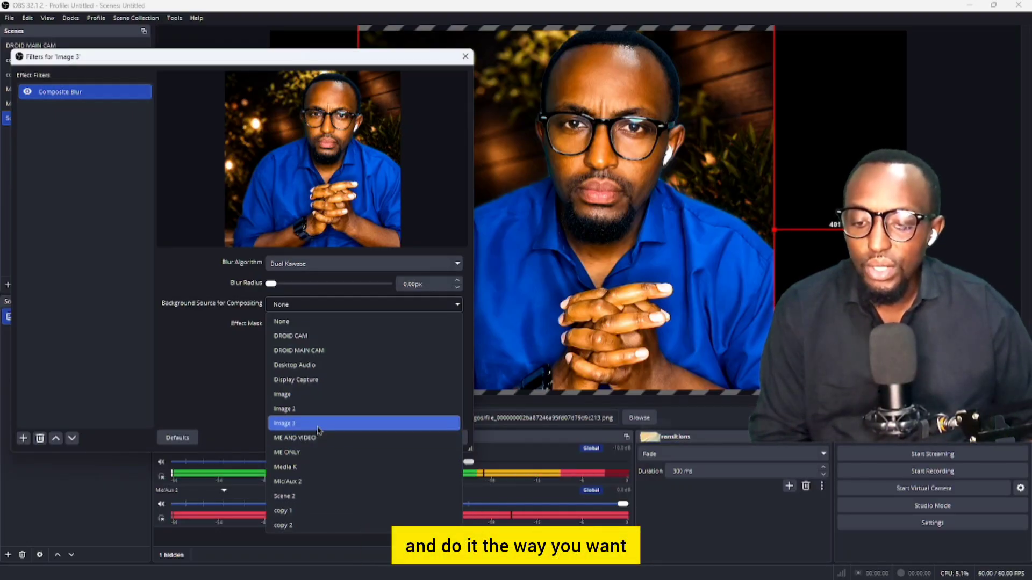
left_click(232, 363)
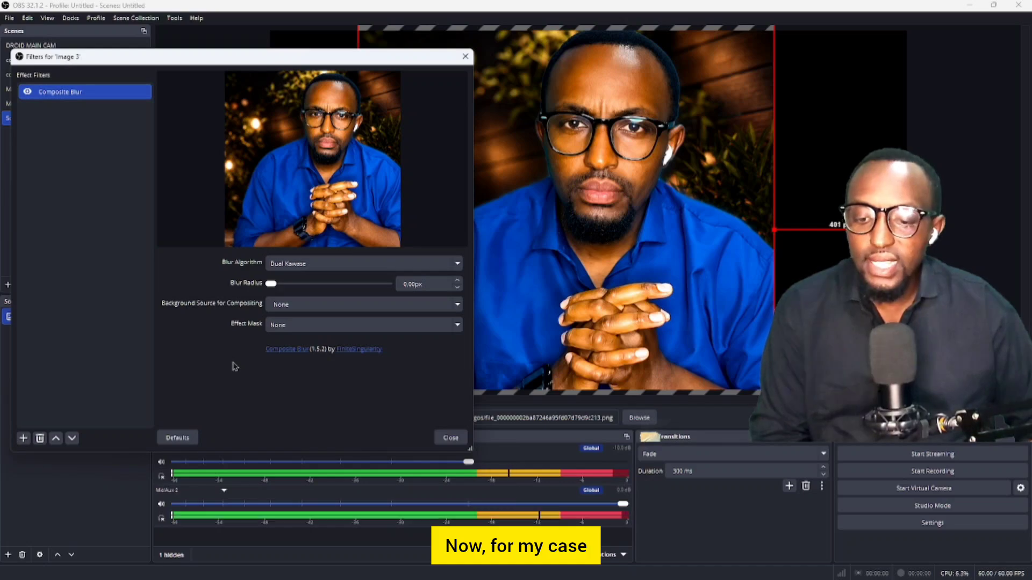
left_click(314, 327)
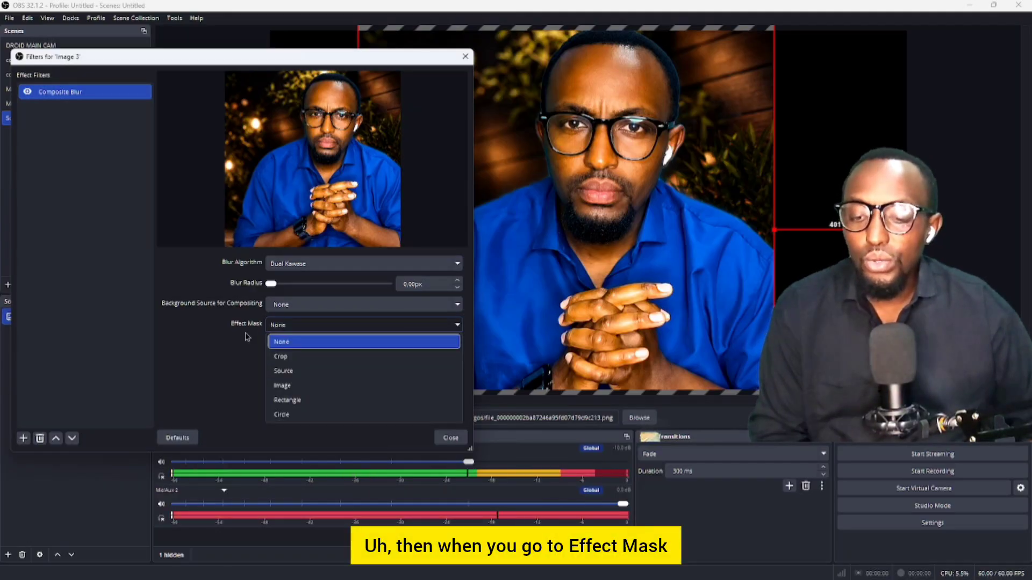
Try a Crop effect mask with Top at about 32.56%, then set the mask back to None
left_click(306, 357)
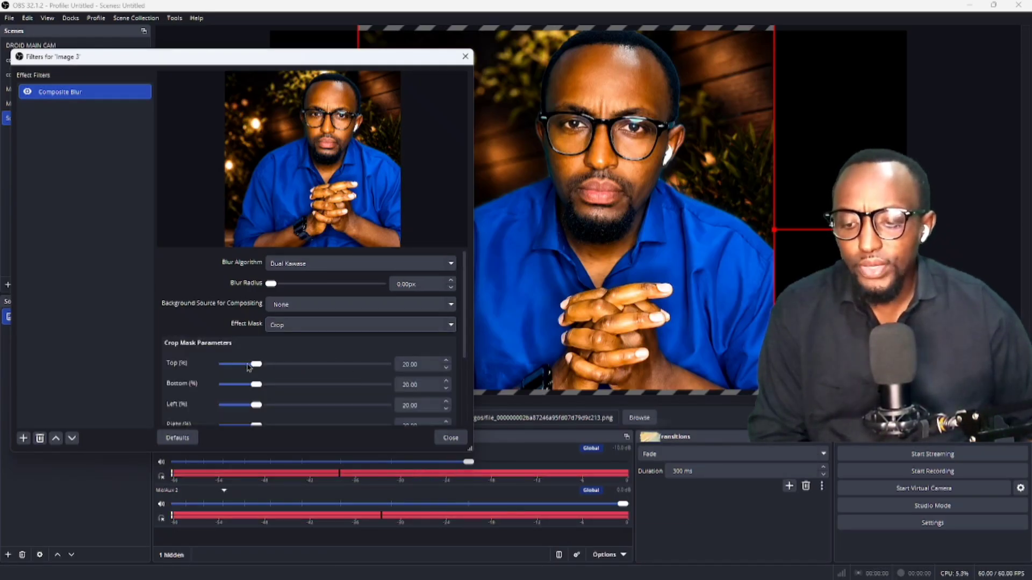
left_click_drag(256, 364, 310, 366)
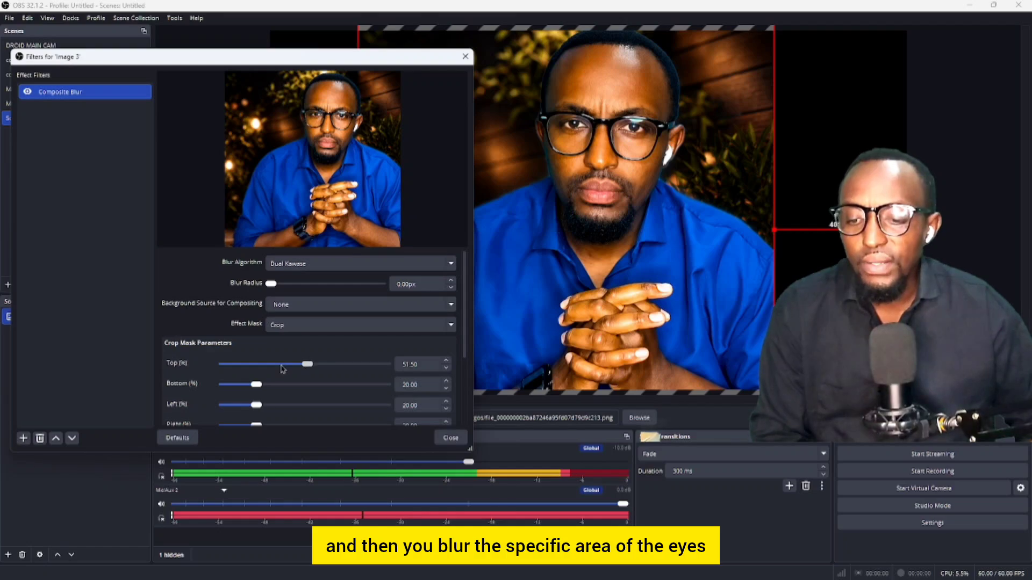
left_click_drag(284, 369, 277, 365)
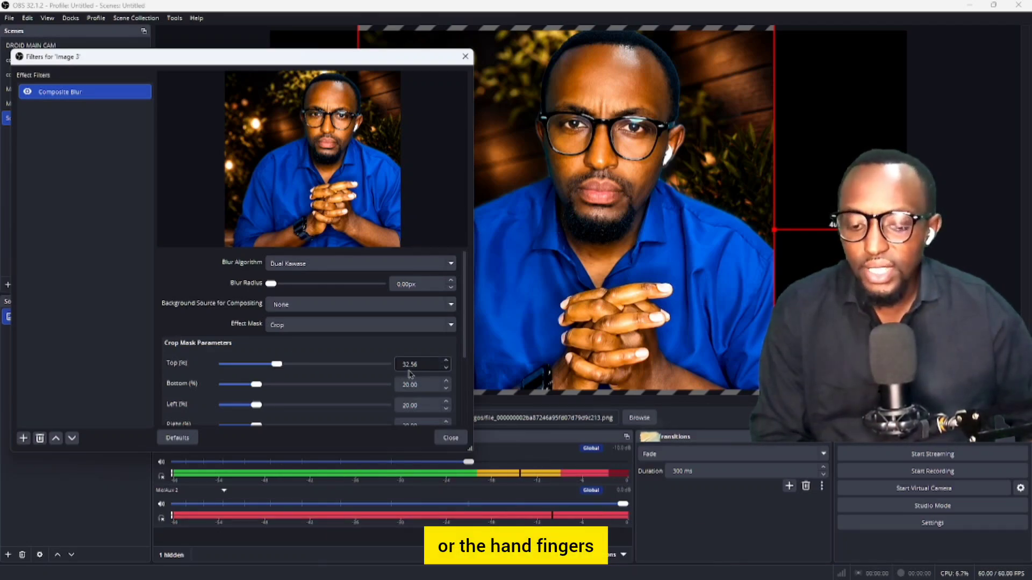
scroll(376, 374, "down", 3)
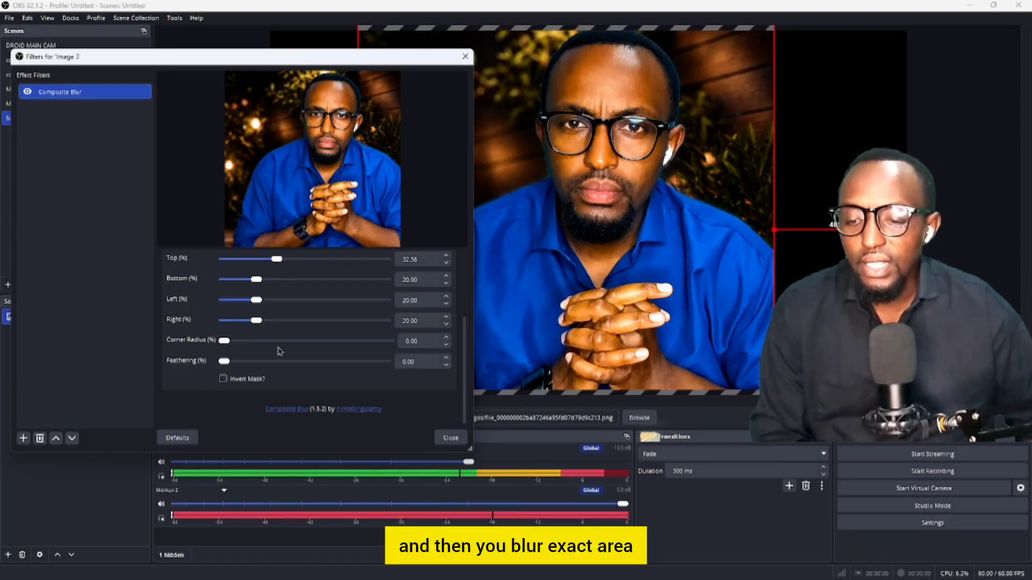
scroll(280, 352, "up", 2)
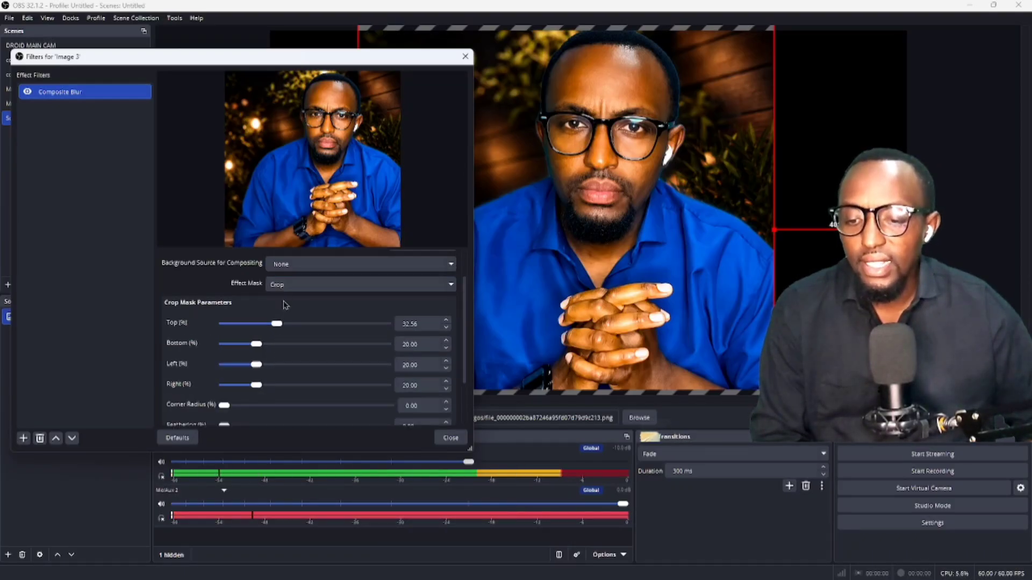
left_click(299, 290)
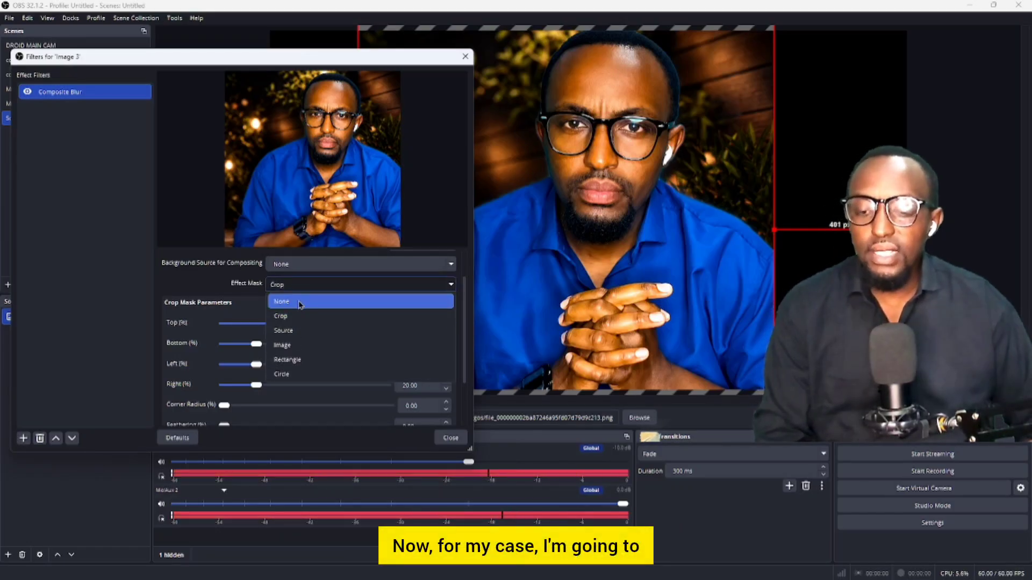
left_click(297, 301)
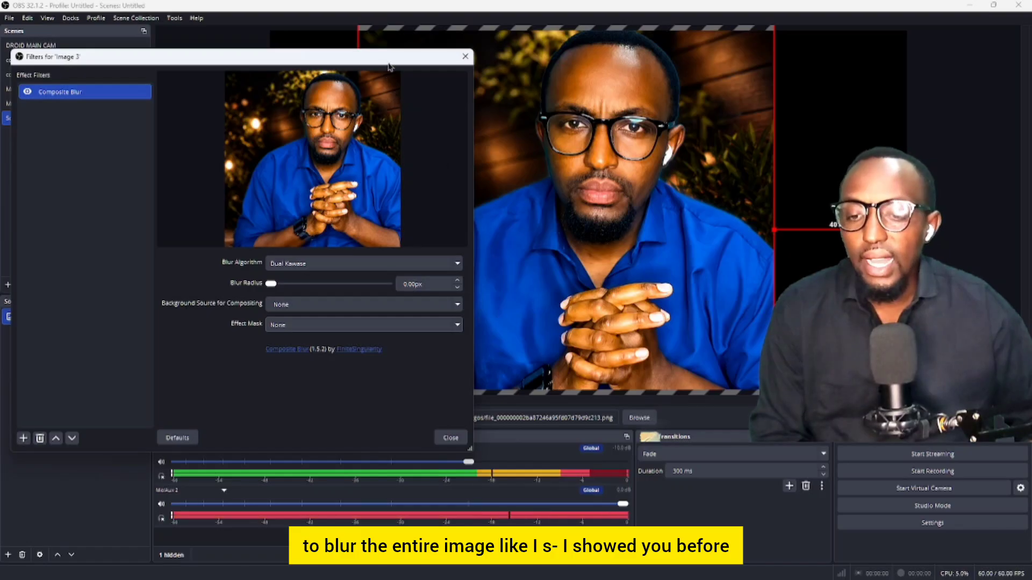
Test a heavy blur radius on the portrait, reset it, and close the Filters window
left_click_drag(388, 64, 313, 72)
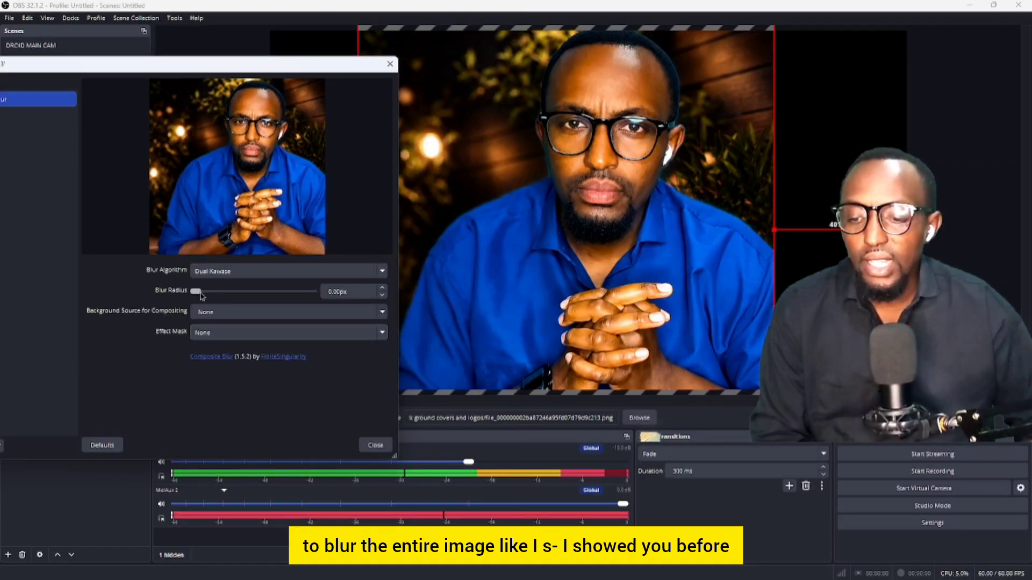
mouse_move(196, 292)
left_mouse_down()
mouse_move(211, 296)
mouse_move(192, 299)
left_mouse_up()
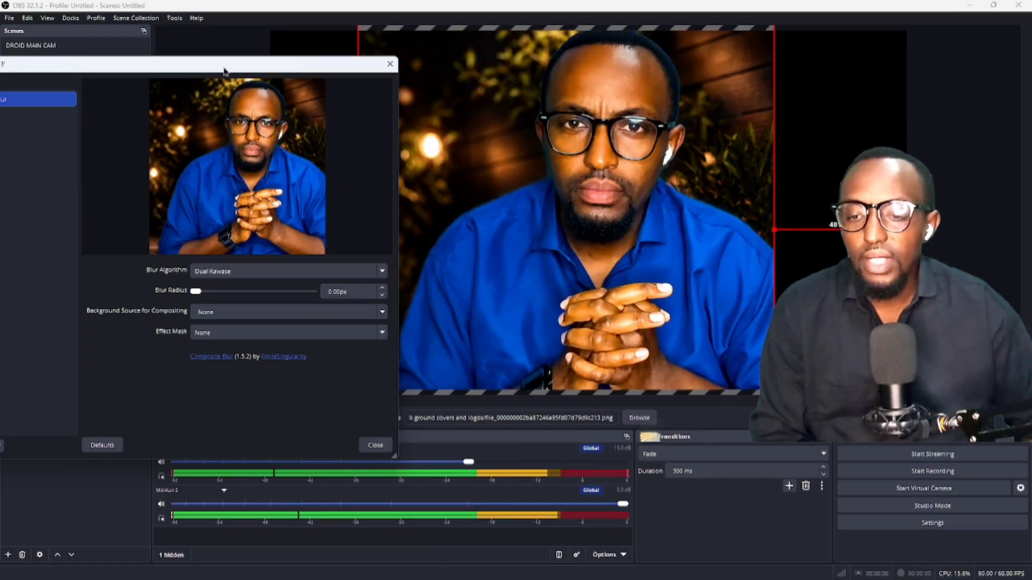
left_click_drag(223, 68, 301, 71)
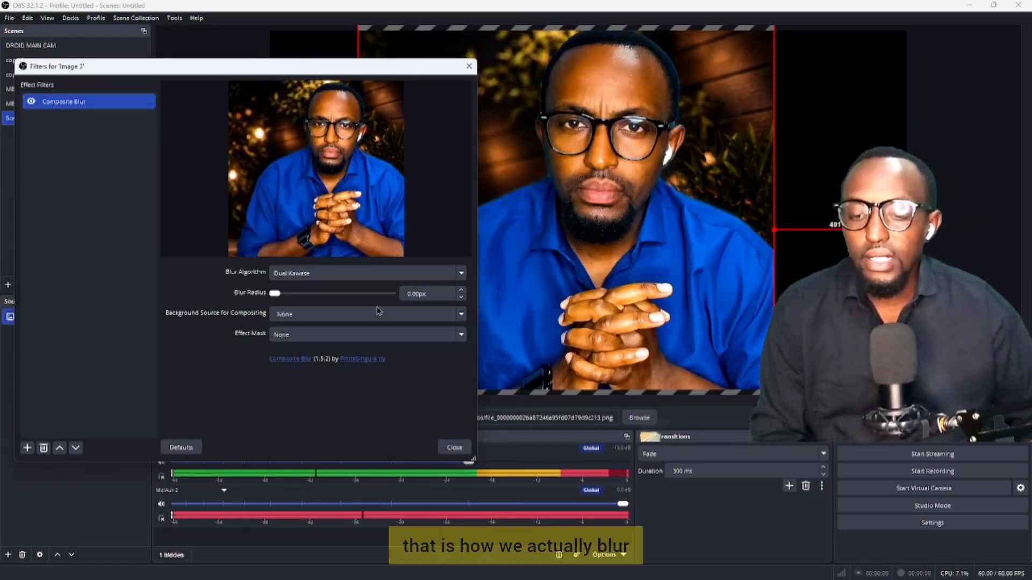
left_click(460, 448)
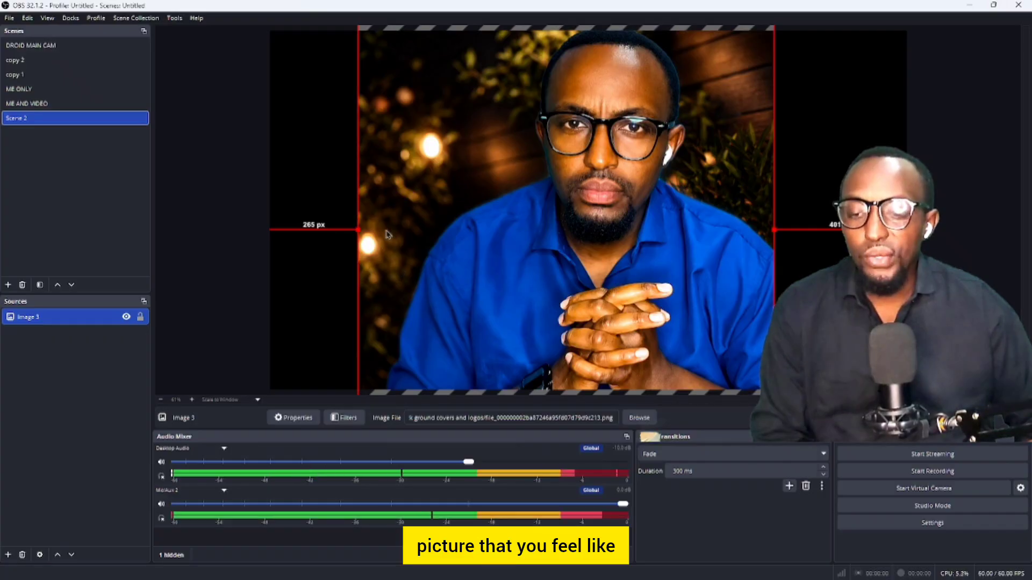
Swap Image 3 to the bookshelf InShot_20260529_094251890.jpg, fill the canvas, and reopen its filters
double_click(99, 323)
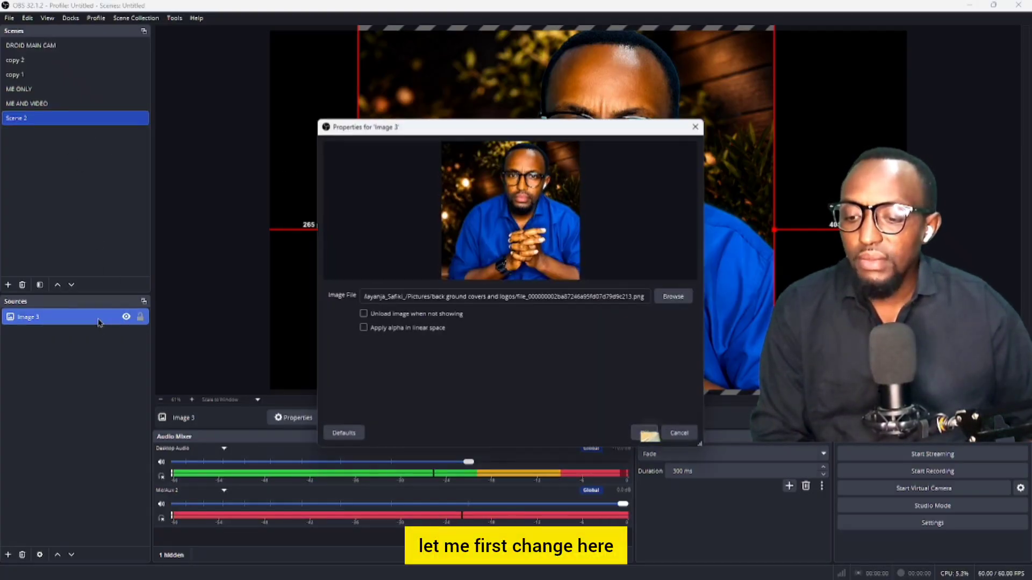
left_click(685, 302)
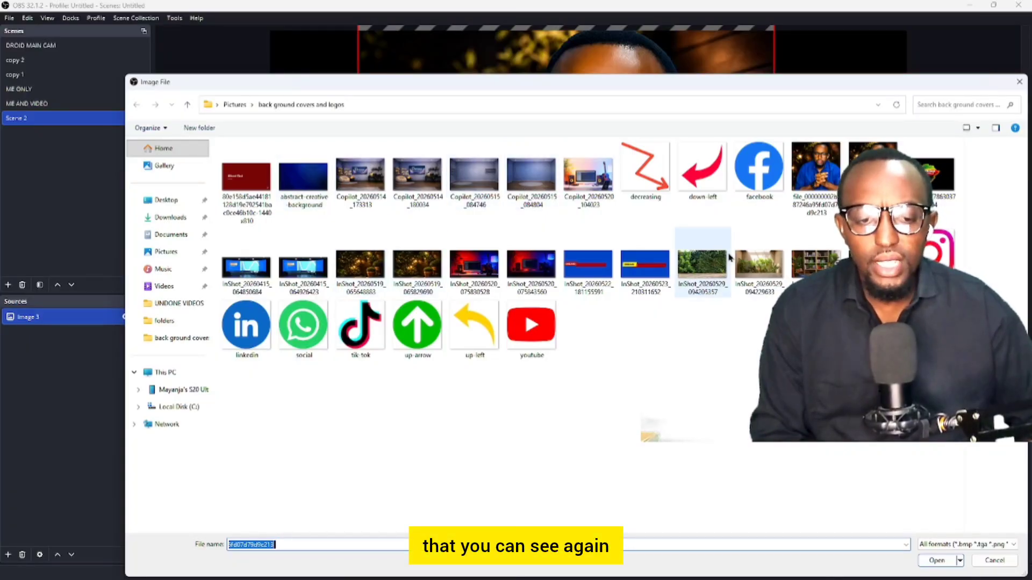
double_click(816, 265)
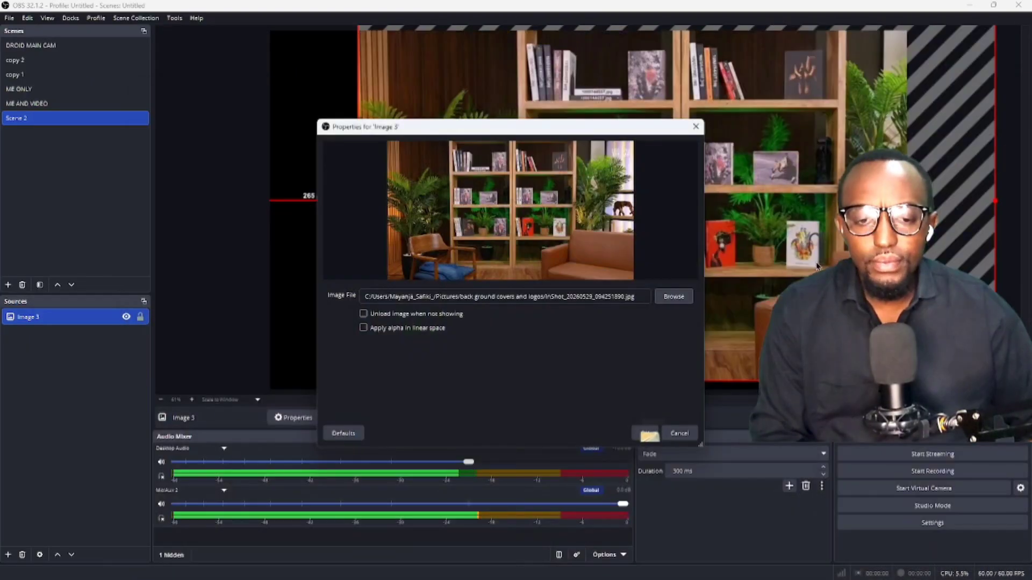
left_click(649, 433)
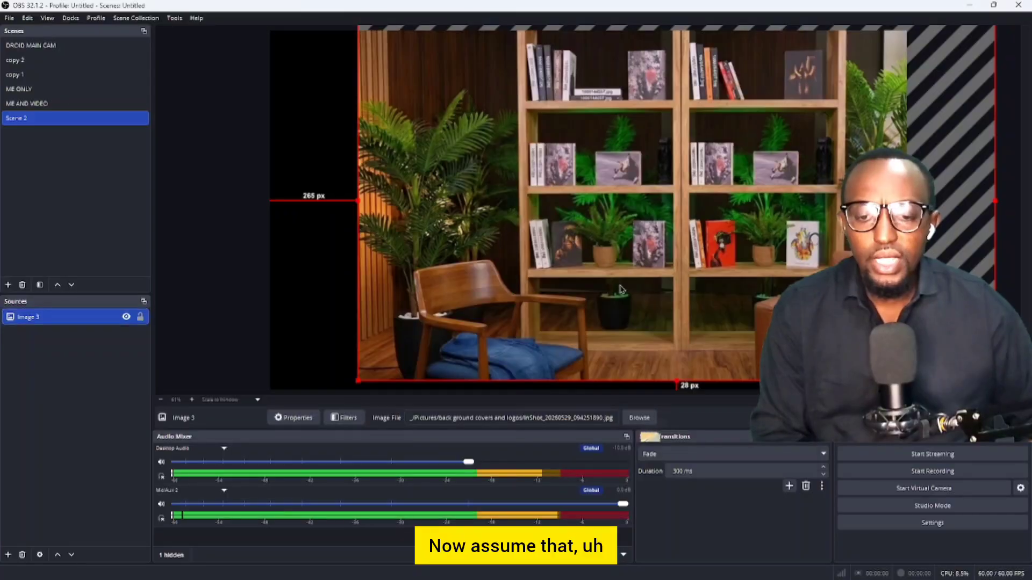
left_click_drag(617, 295, 533, 297)
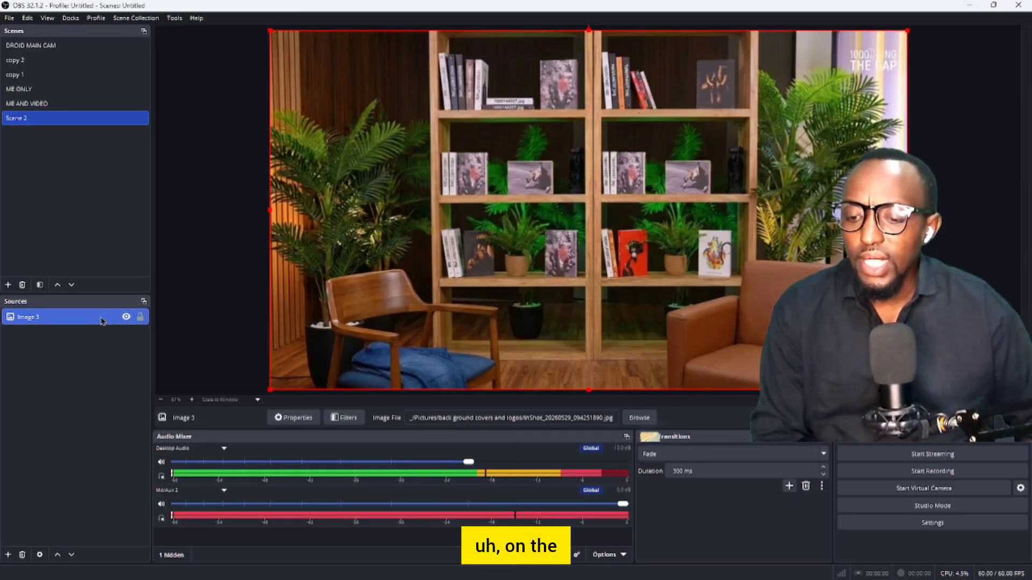
left_click(348, 418)
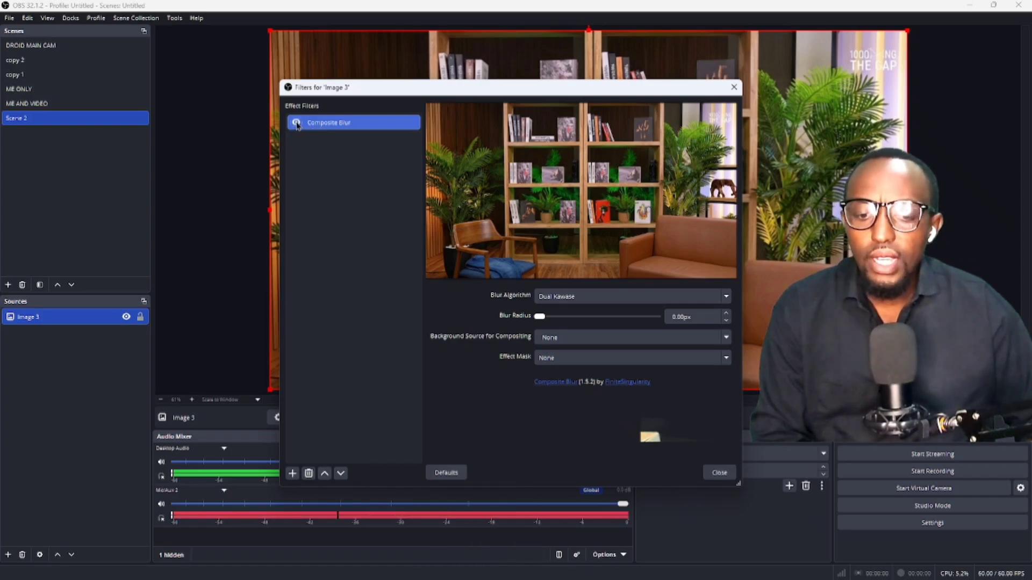
left_click_drag(573, 95, 322, 106)
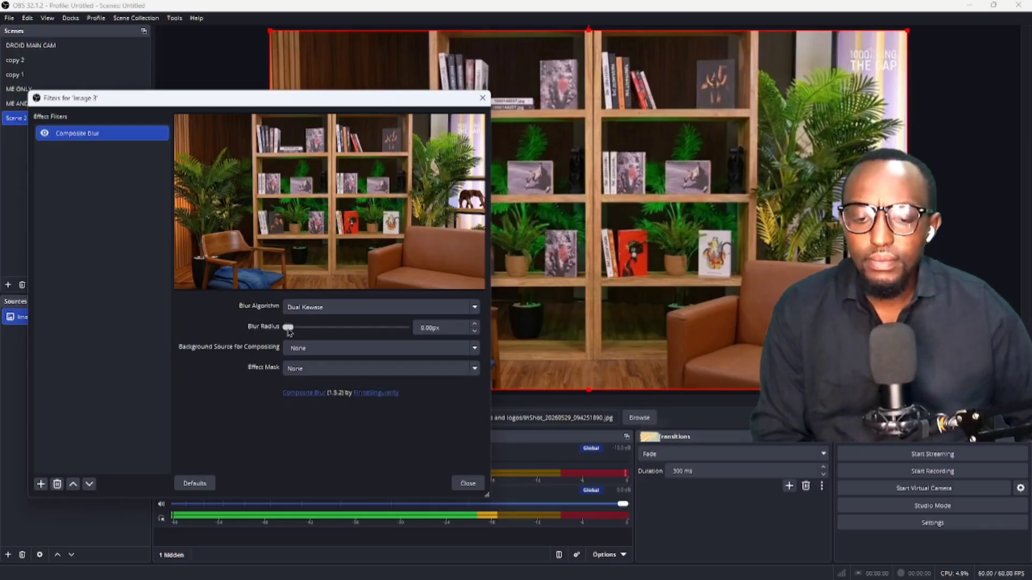
left_click_drag(289, 331, 292, 334)
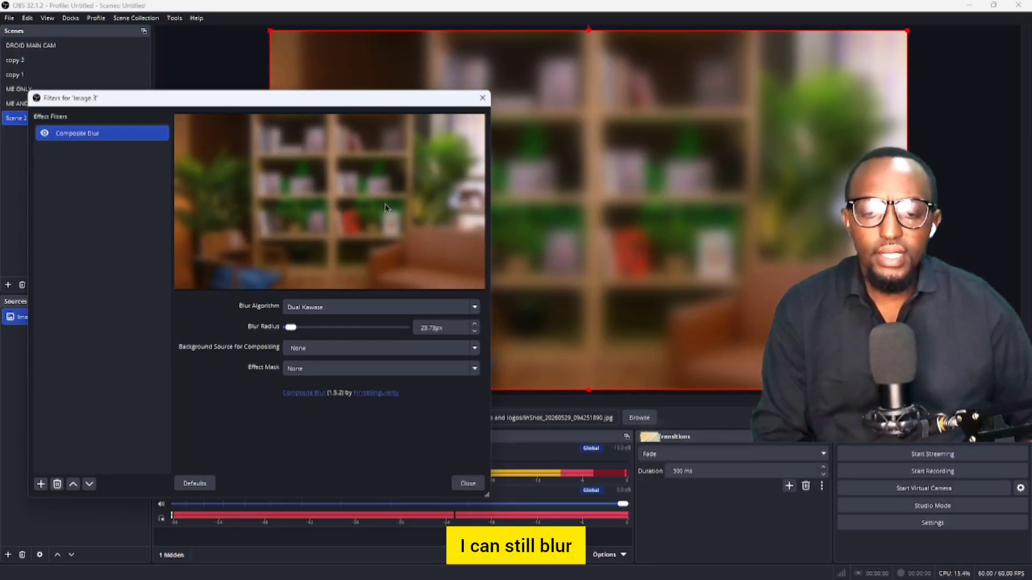
left_click_drag(357, 100, 216, 141)
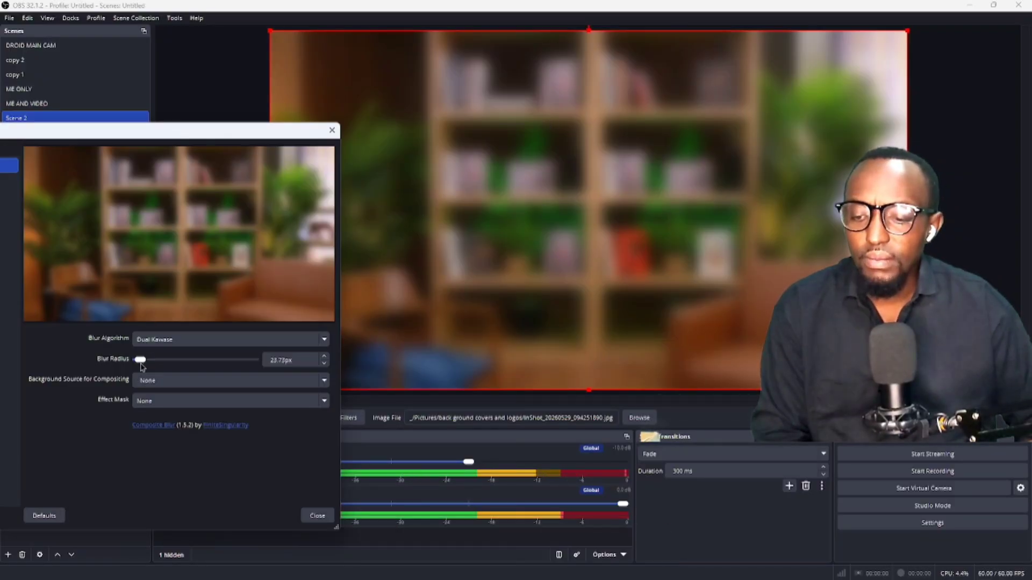
double_click(299, 365)
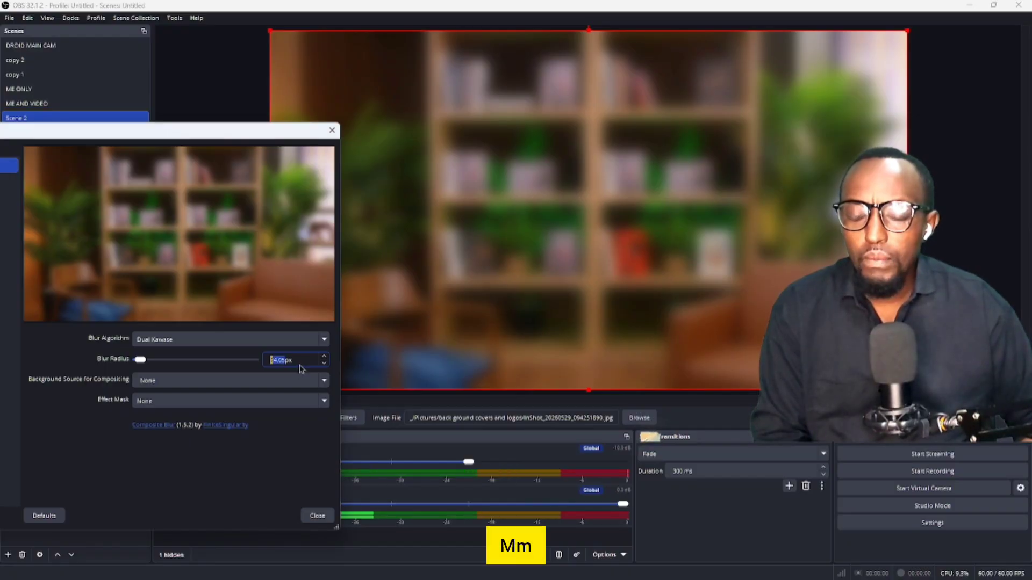
left_click_drag(142, 362, 133, 361)
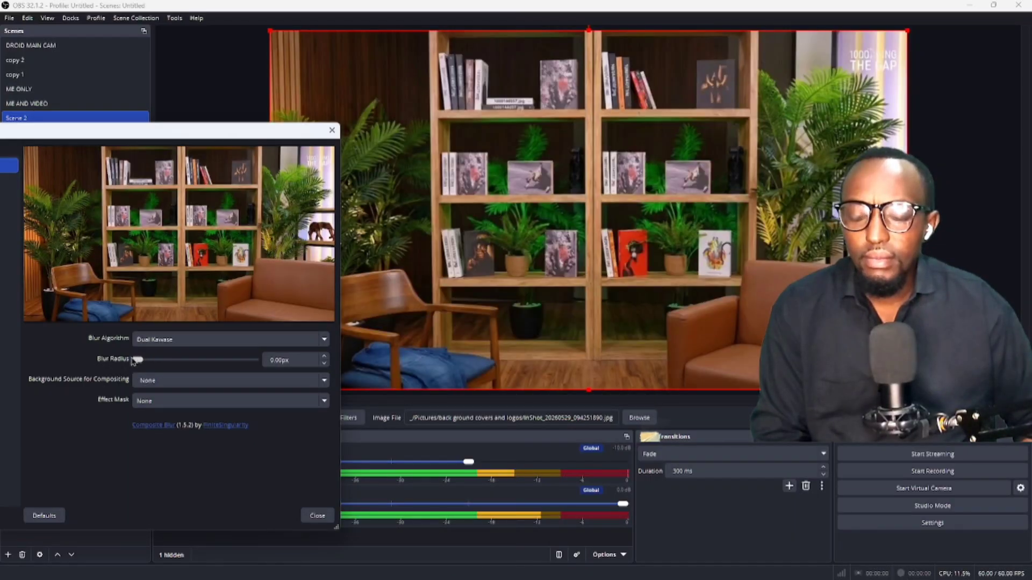
left_click(306, 517)
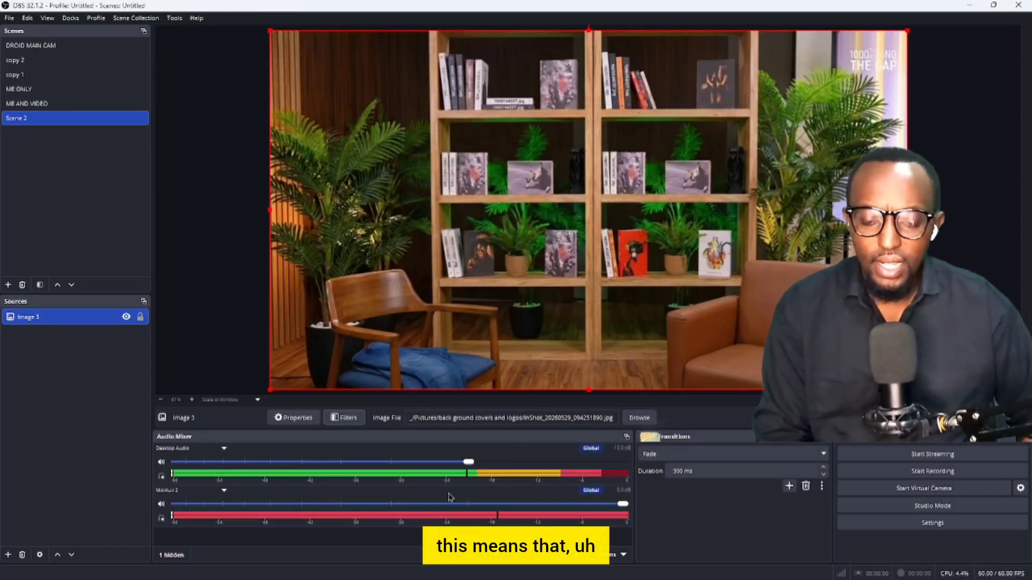
Bring the other OBS window, showing the ME AND VIDEO scene, to the front
mouse_move(629, 579)
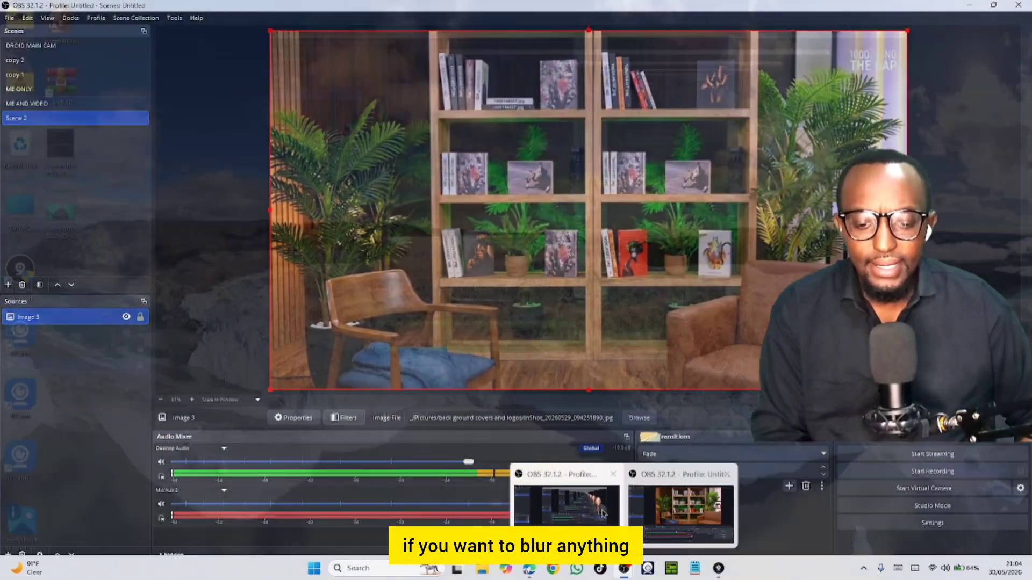
left_click(596, 512)
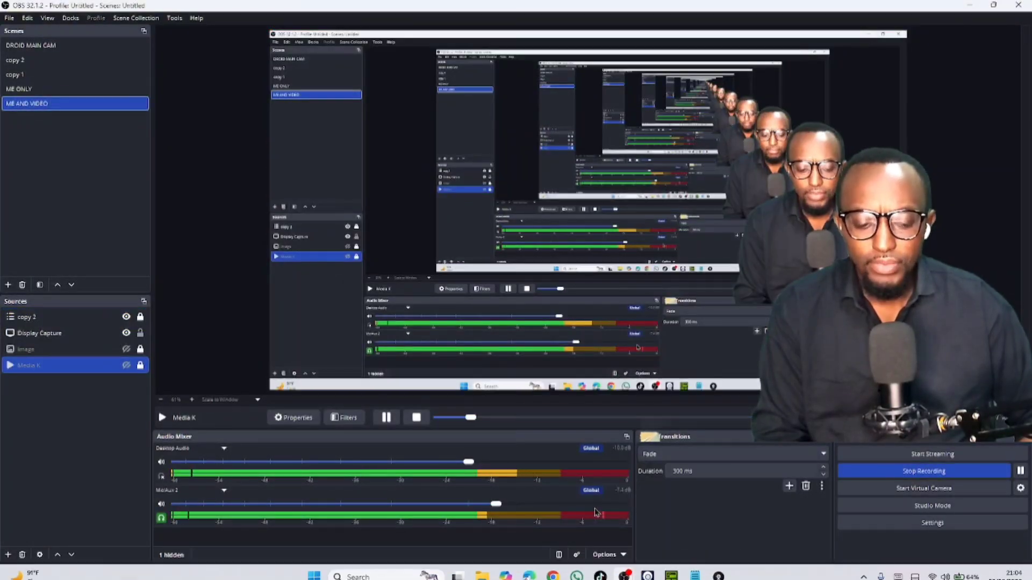